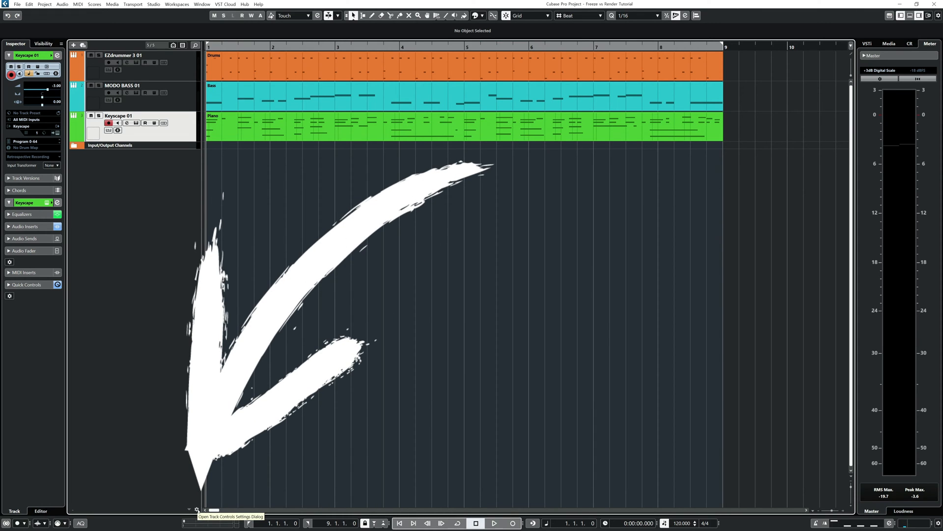
# - Remove Freeze from the visible controls for instrument tracks in the track controls settings
pyautogui.click(196, 509)
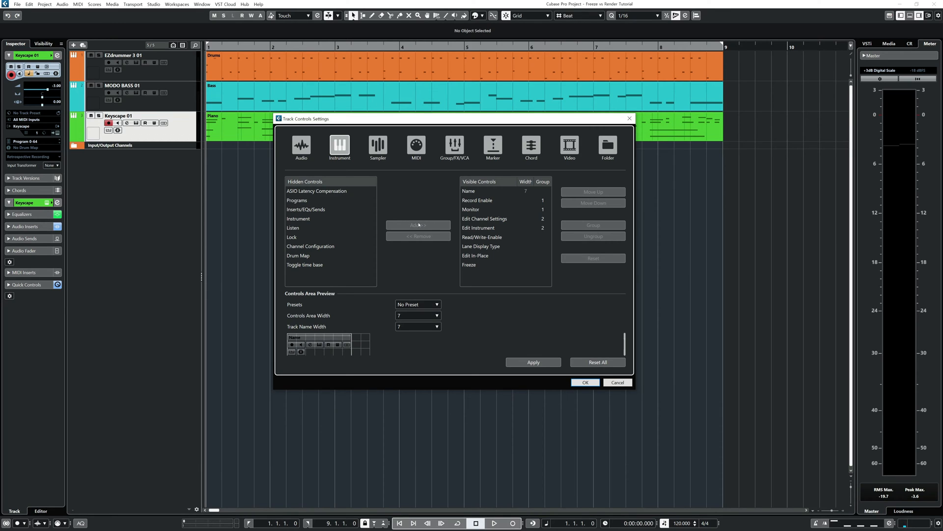
pyautogui.click(339, 147)
pyautogui.click(469, 266)
pyautogui.click(418, 236)
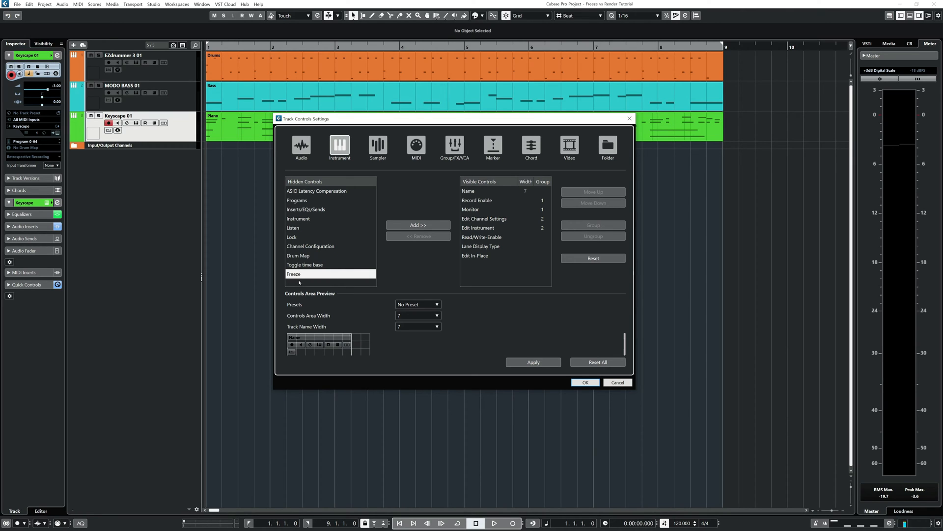
# - Add Freeze back to the visible controls for instrument tracks and apply the track controls settings
pyautogui.click(298, 268)
pyautogui.click(298, 275)
pyautogui.click(417, 226)
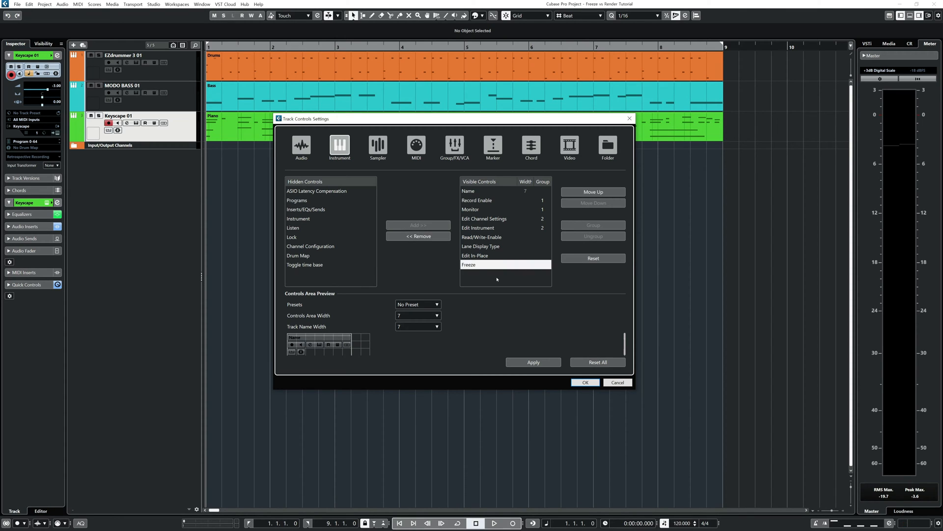
pyautogui.click(534, 362)
pyautogui.click(585, 382)
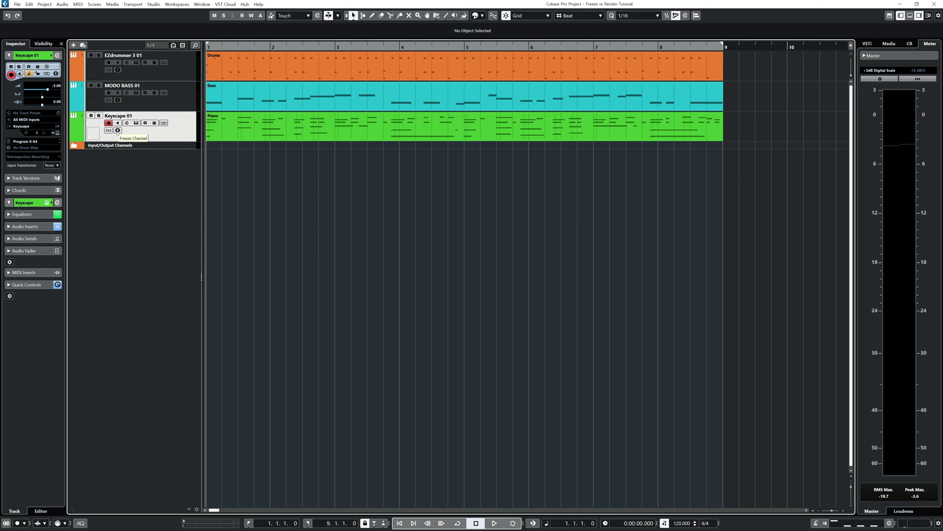
# - Freeze the Keyscape 01 track with a 5 s tail, including inserts and unloading the instrument when frozen
pyautogui.click(118, 131)
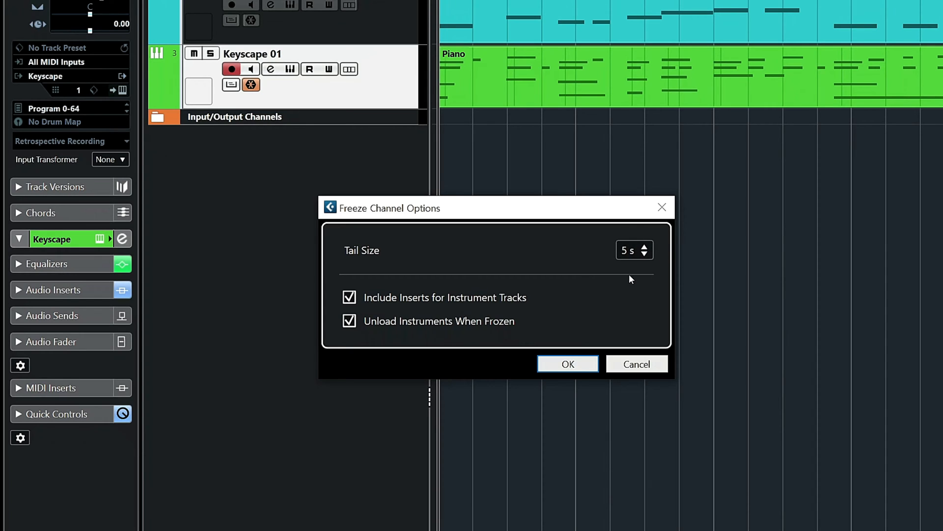
pyautogui.click(645, 246)
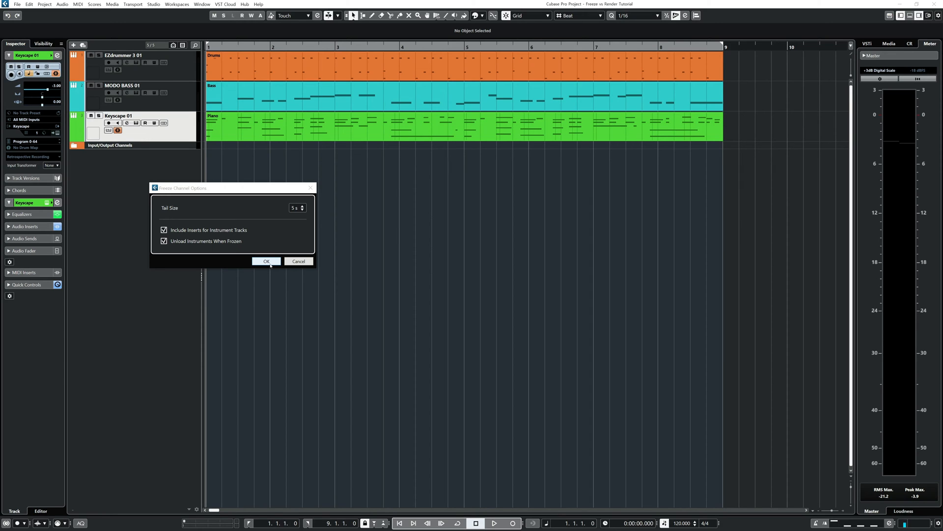
pyautogui.click(269, 264)
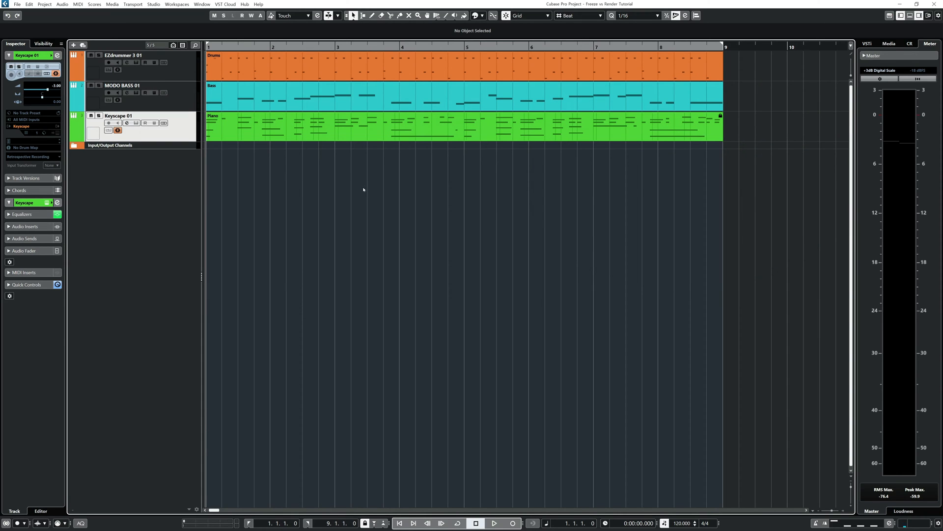
# - Listen to the frozen piano's tail by playing from bar 9, and return the cursor to the project start
pyautogui.click(388, 132)
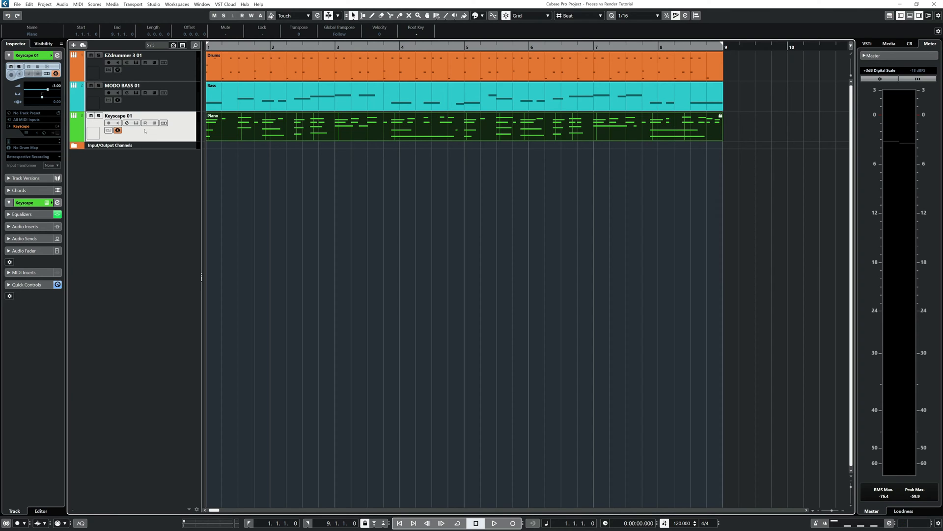
pyautogui.click(390, 217)
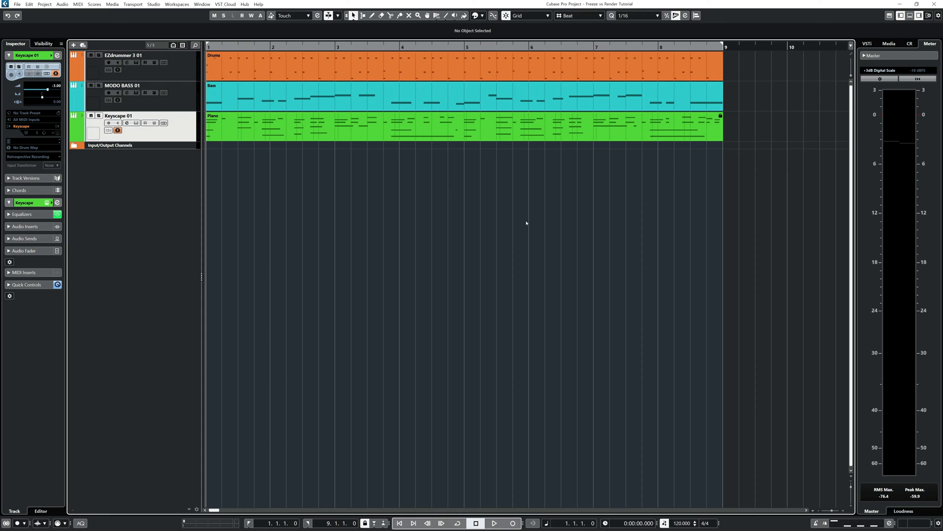
pyautogui.click(717, 47)
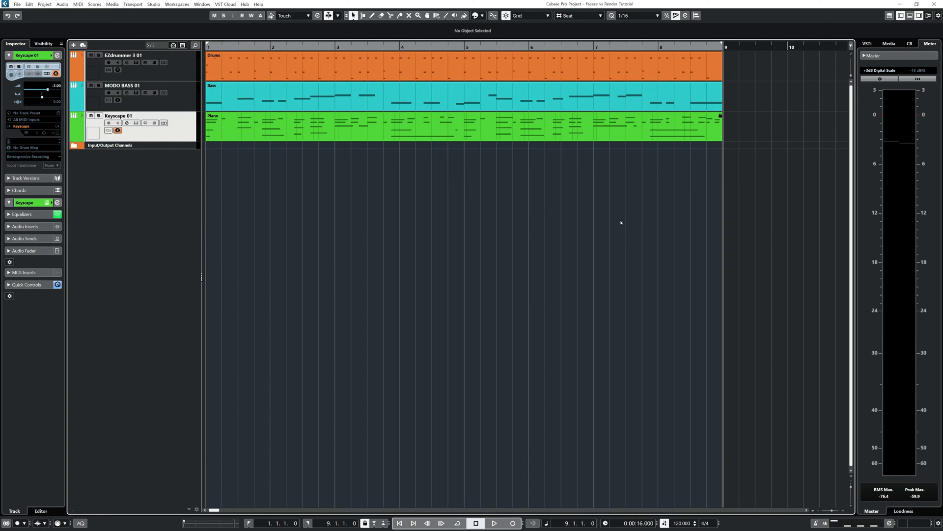
pyautogui.press('space')
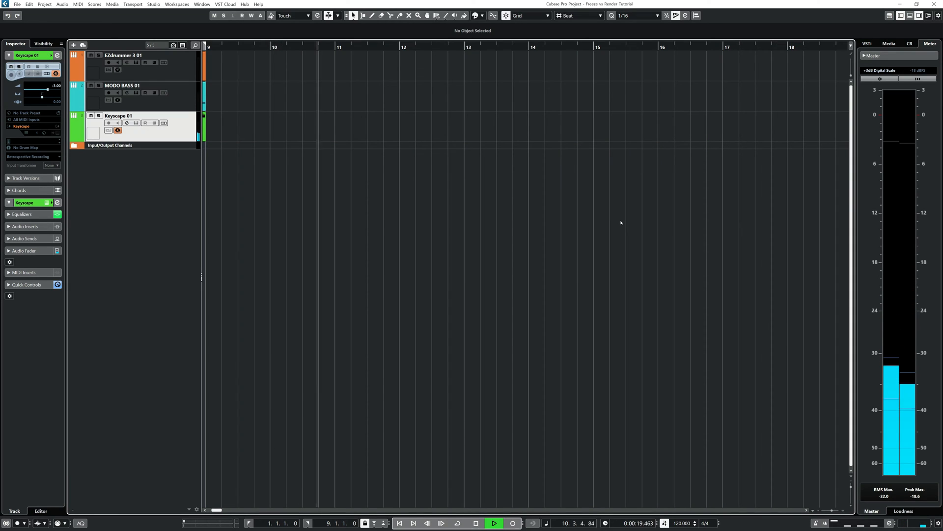
pyautogui.press('space')
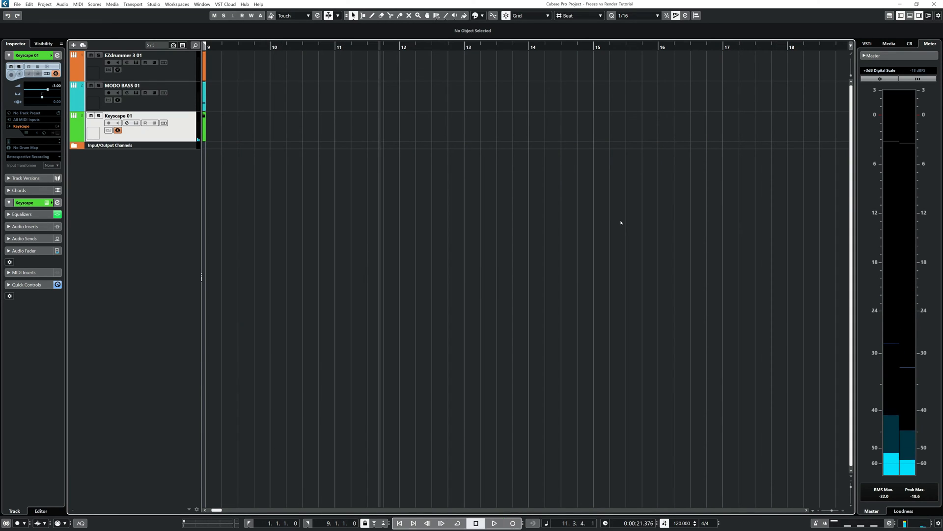
pyautogui.press('Home')
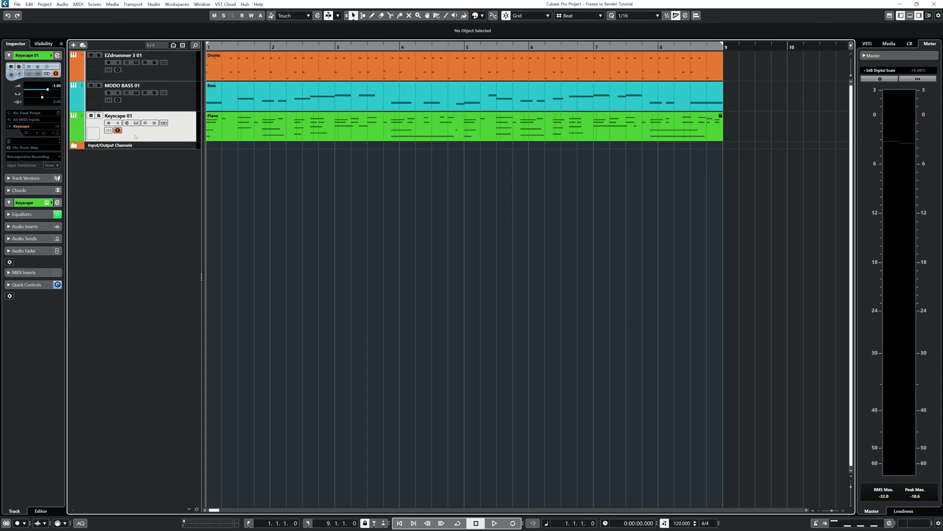
# - Unfreeze the Keyscape 01 track with the Keep Freeze Files option
pyautogui.click(117, 130)
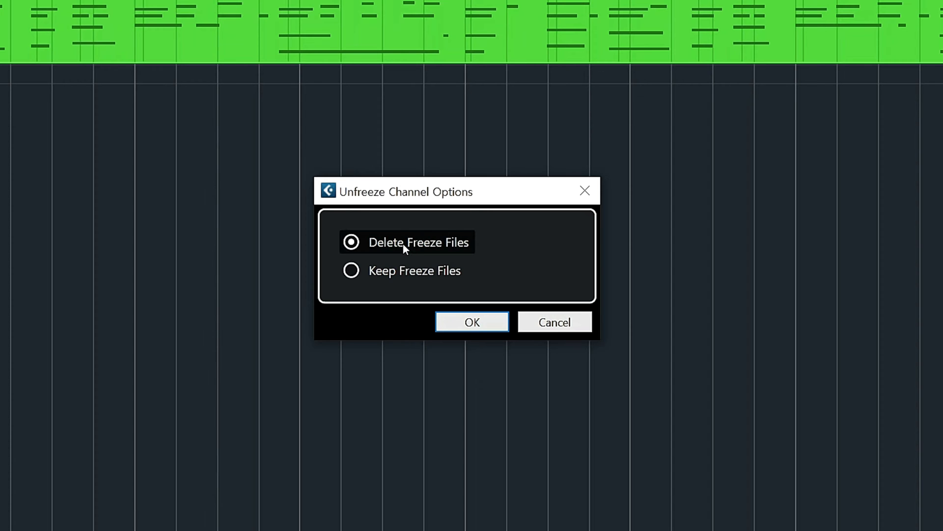
pyautogui.click(398, 278)
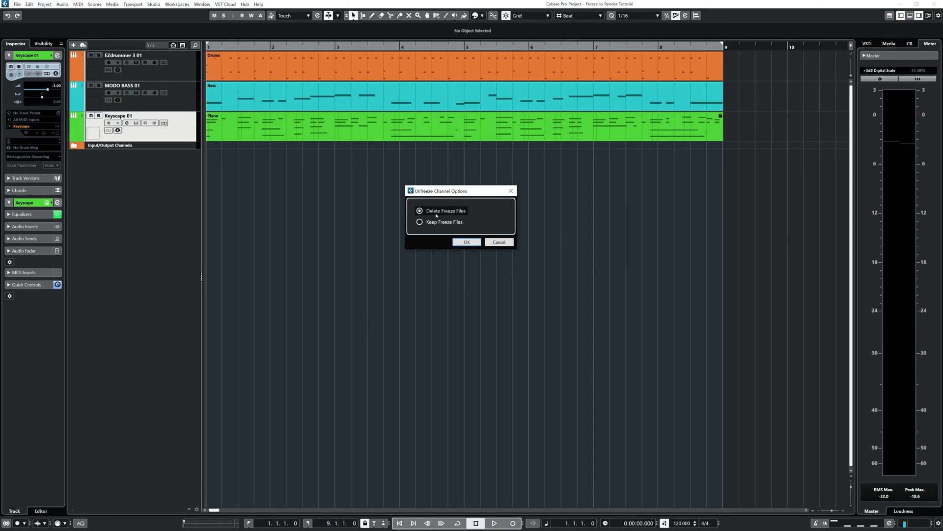
pyautogui.click(432, 222)
pyautogui.click(467, 241)
# - Check the Piano part in the Key Editor and view the Keyscape instrument window
pyautogui.doubleClick(420, 128)
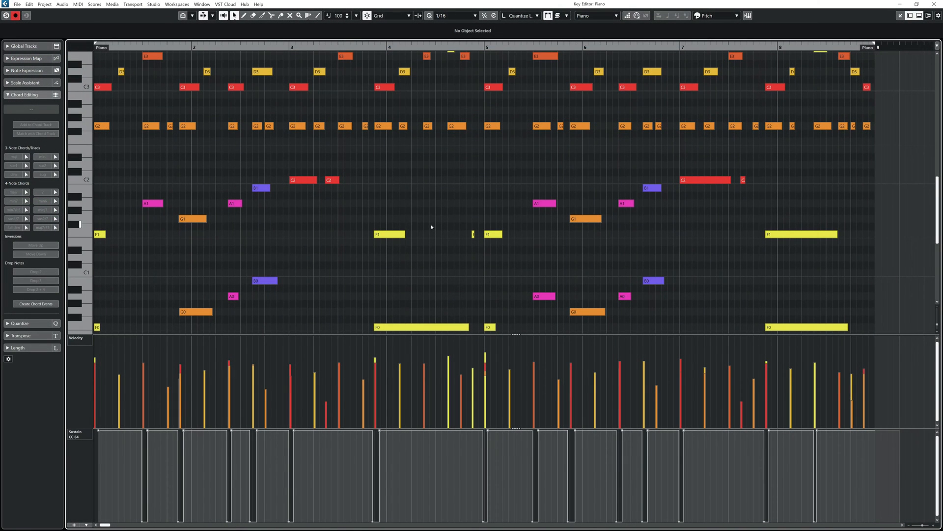
pyautogui.click(935, 4)
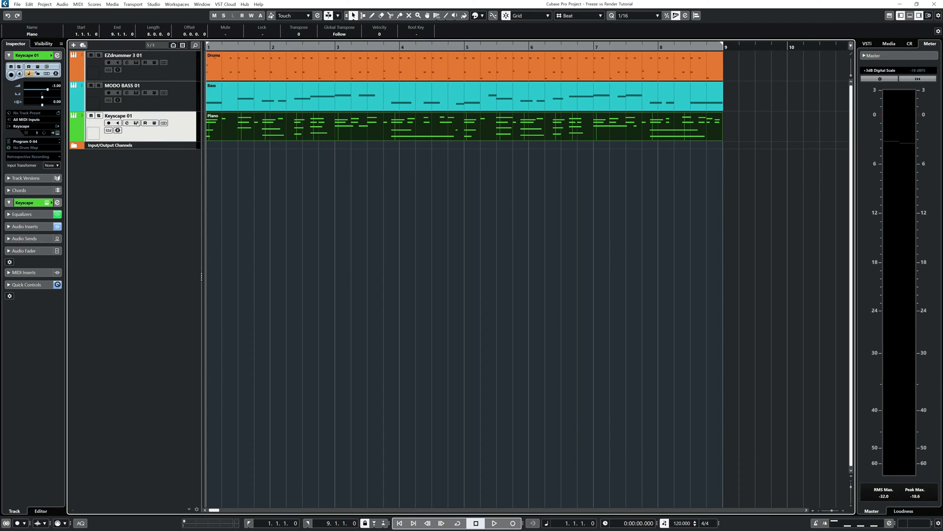
pyautogui.click(136, 123)
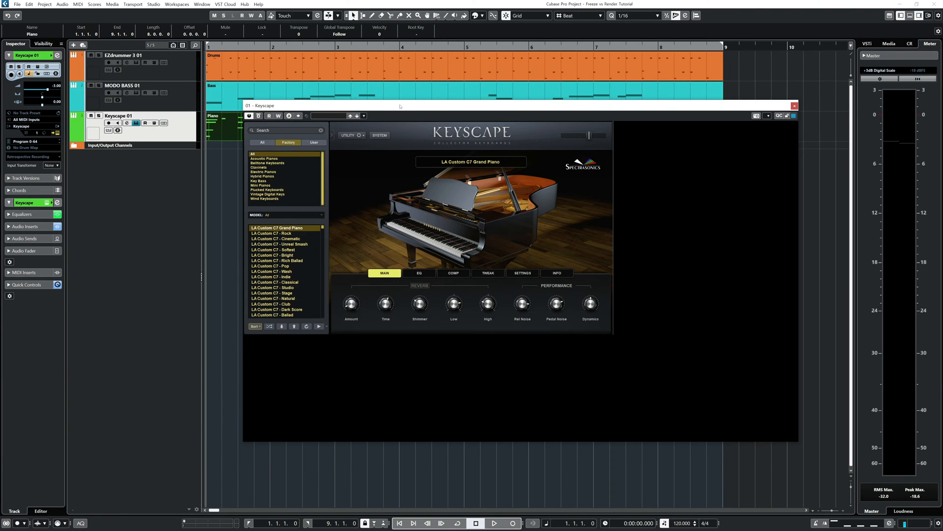
pyautogui.moveTo(400, 106); pyautogui.dragTo(432, 115)
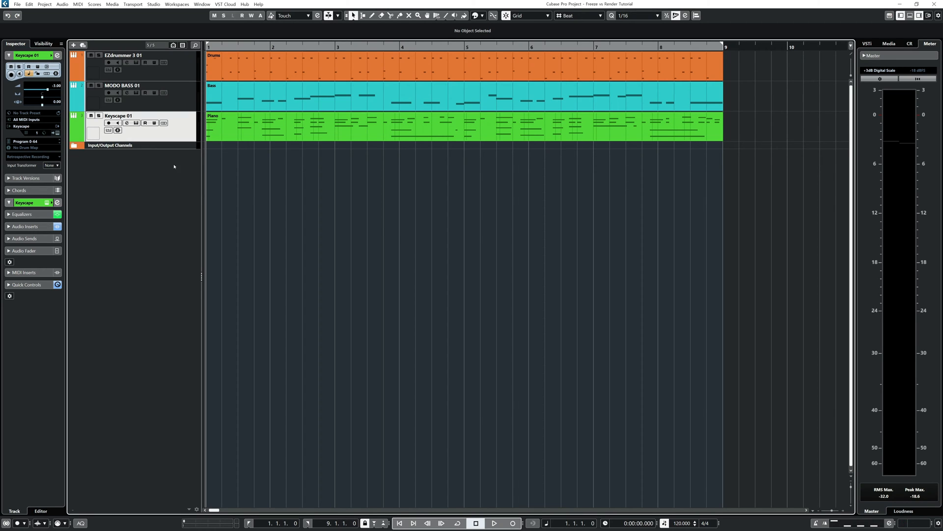
# - Freeze the EZdrummer 3 01, MODO BASS 01 and Keyscape 01 tracks together with the current settings
pyautogui.click(173, 102)
pyautogui.keyDown('ctrl'); pyautogui.click(174, 70); pyautogui.keyUp('ctrl')
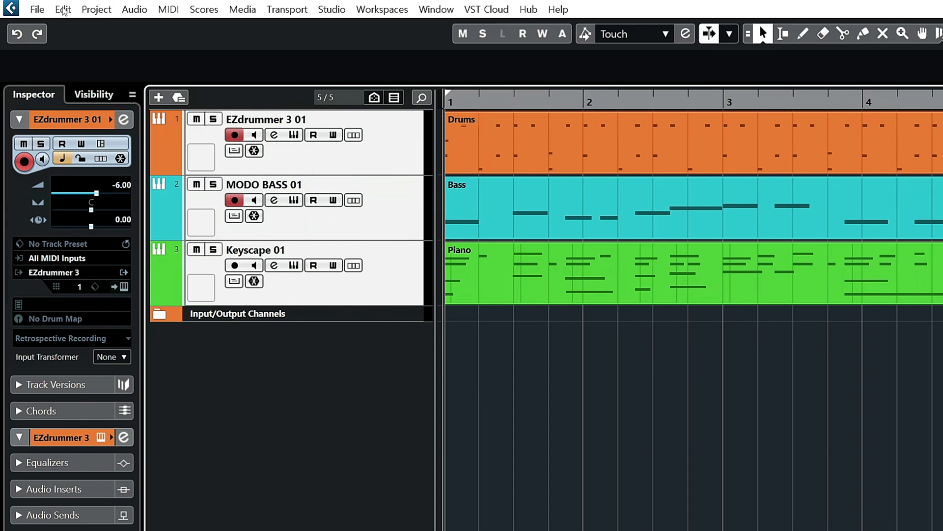
pyautogui.click(64, 9)
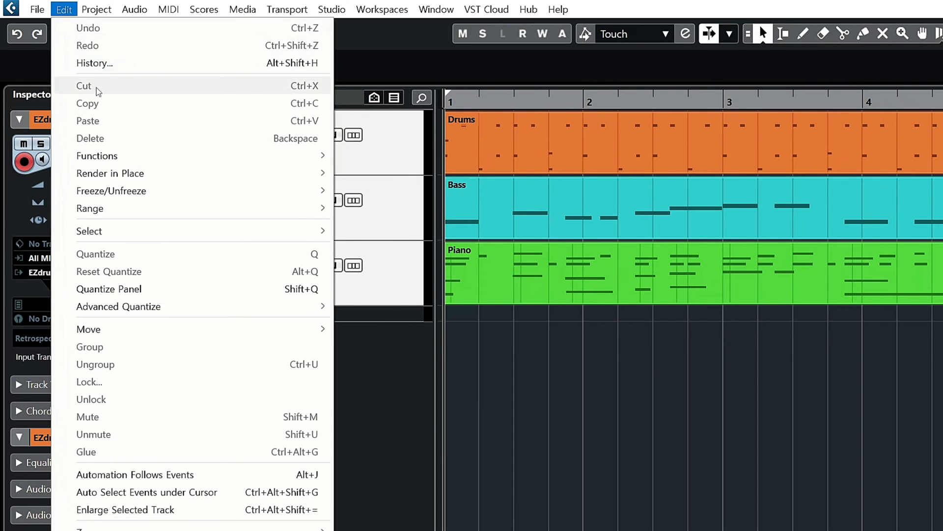
pyautogui.moveTo(125, 195)
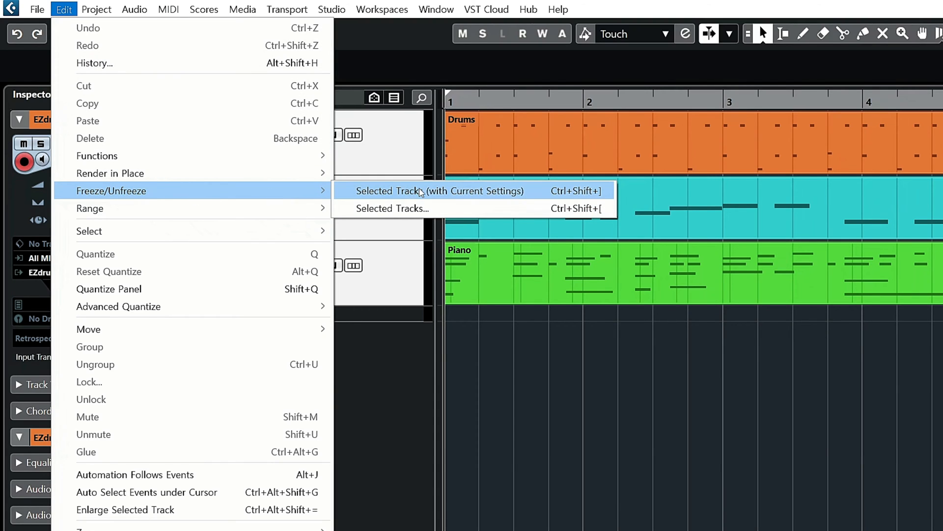
pyautogui.click(527, 207)
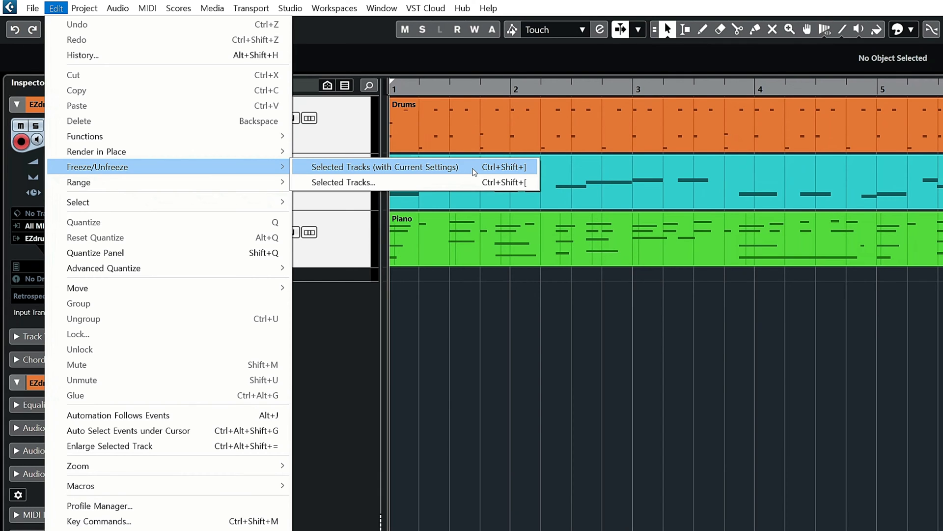
pyautogui.click(474, 171)
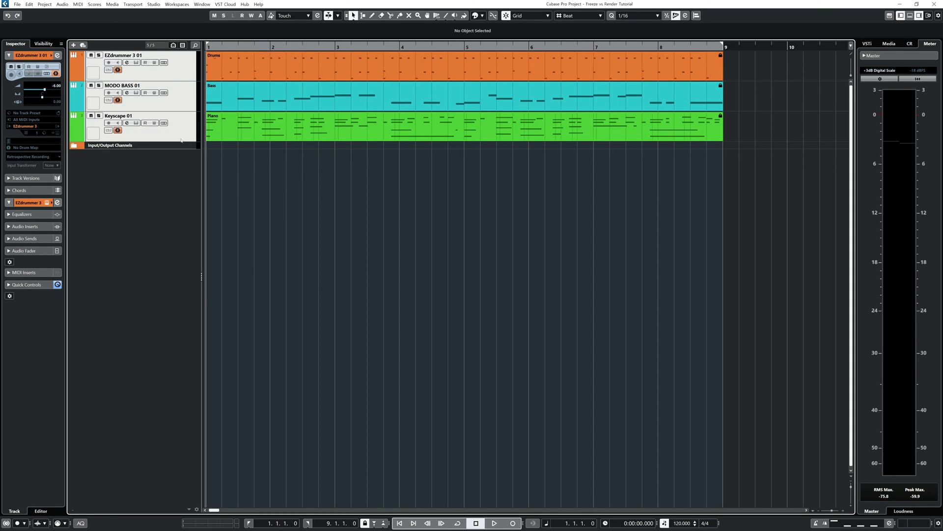
# - Unfreeze the Keyscape 01, MODO BASS 01 and EZdrummer 3 01 tracks one by one, deleting their freeze files
pyautogui.click(29, 4)
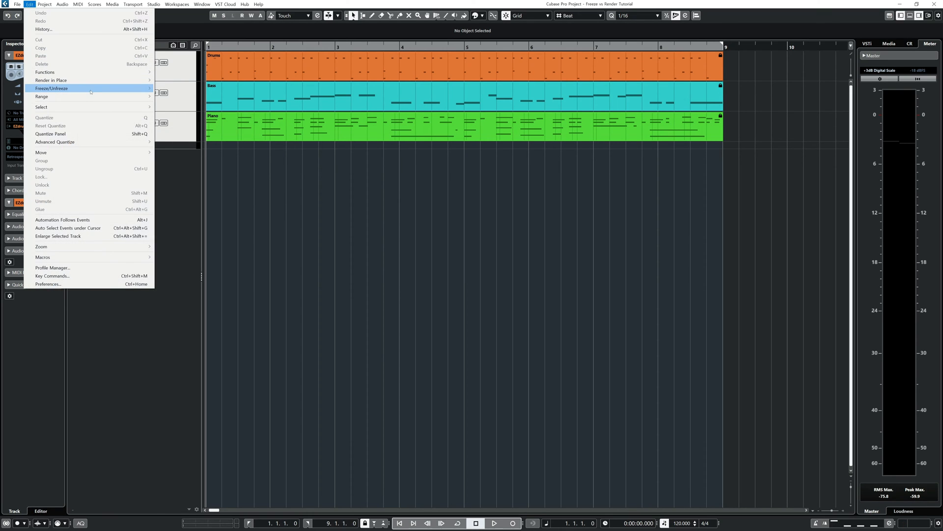
pyautogui.moveTo(90, 91)
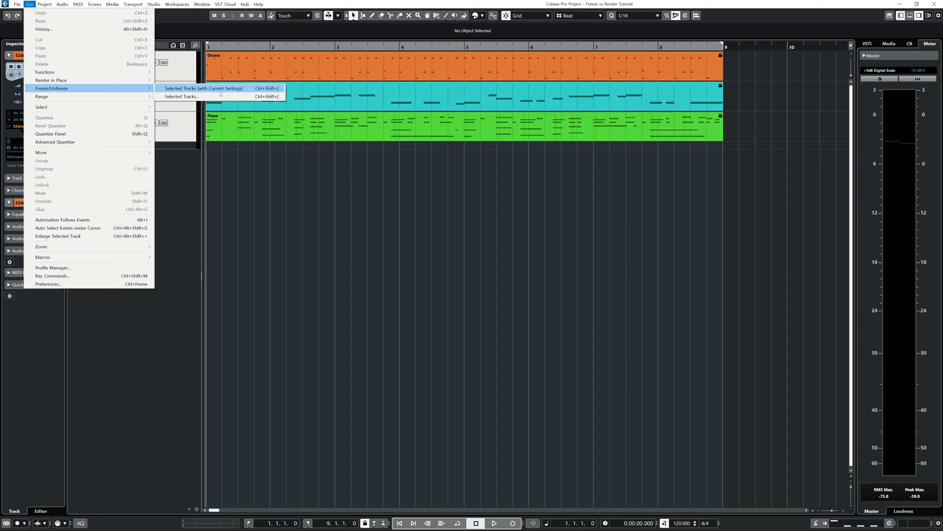
pyautogui.click(300, 216)
pyautogui.click(118, 131)
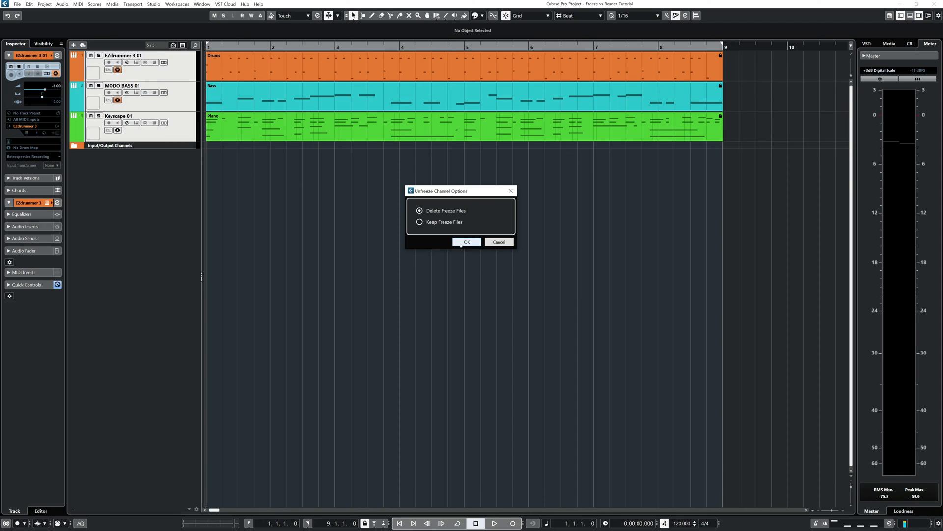
pyautogui.click(466, 242)
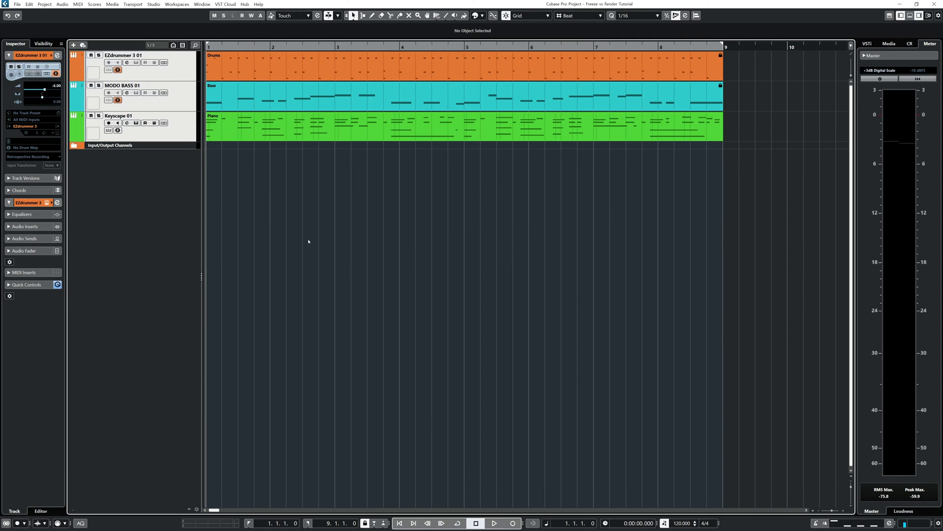
pyautogui.click(119, 102)
pyautogui.press('Return')
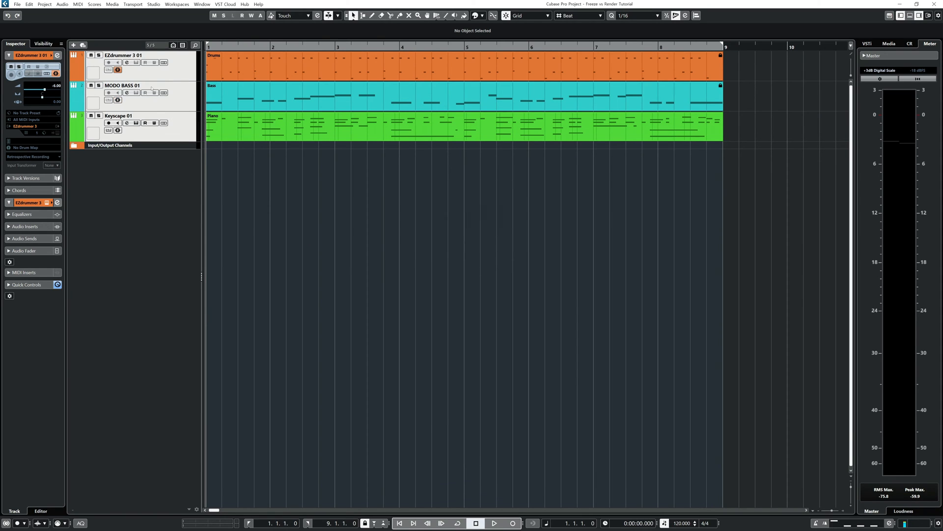
pyautogui.click(117, 69)
pyautogui.click(466, 242)
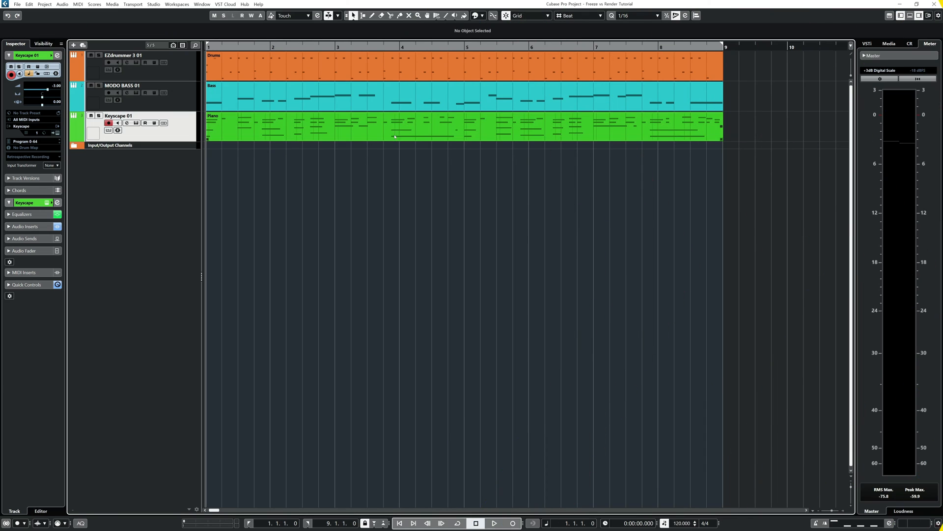
# - Open the Render in Place settings for the Piano part and view the available Mode options
pyautogui.click(396, 131)
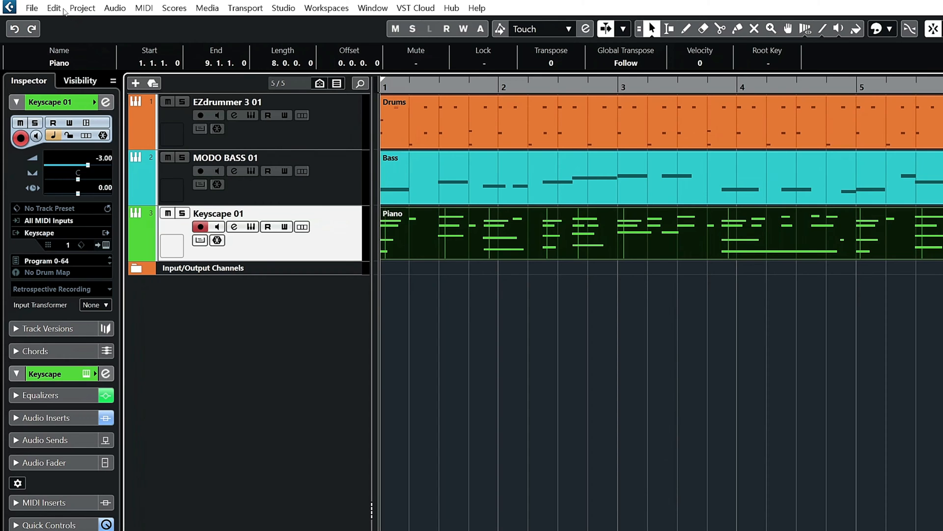
pyautogui.click(32, 5)
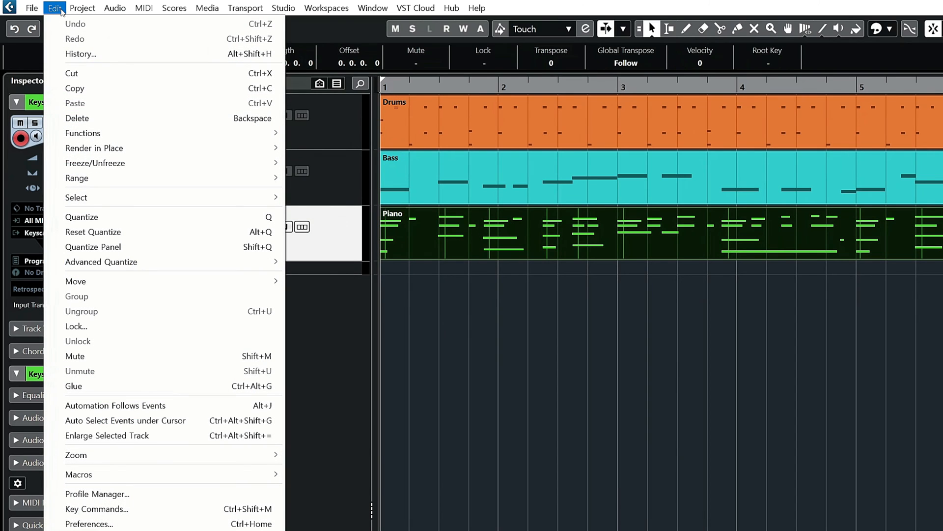
pyautogui.moveTo(109, 155)
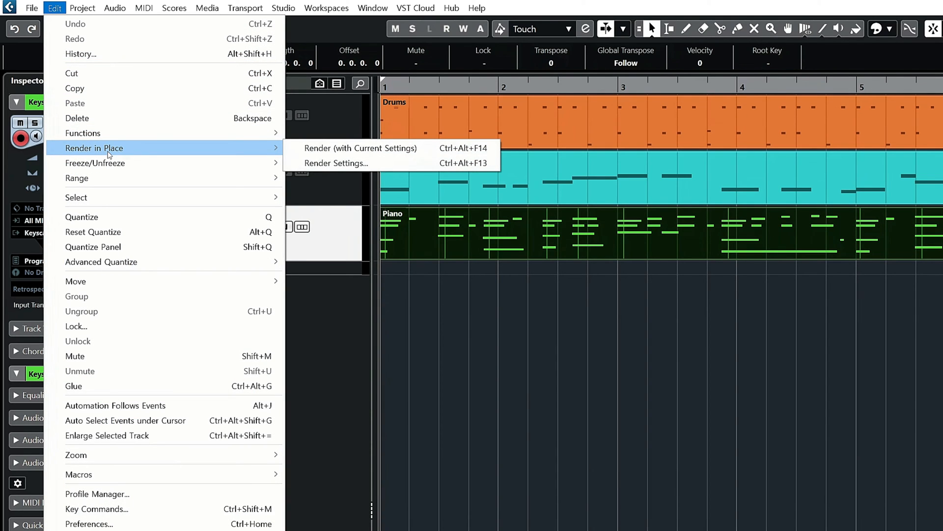
pyautogui.click(414, 164)
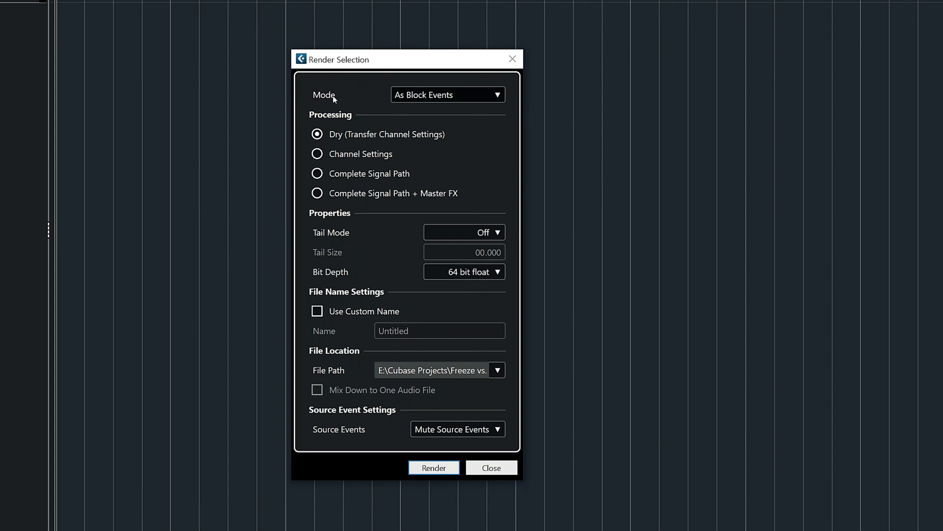
pyautogui.click(457, 93)
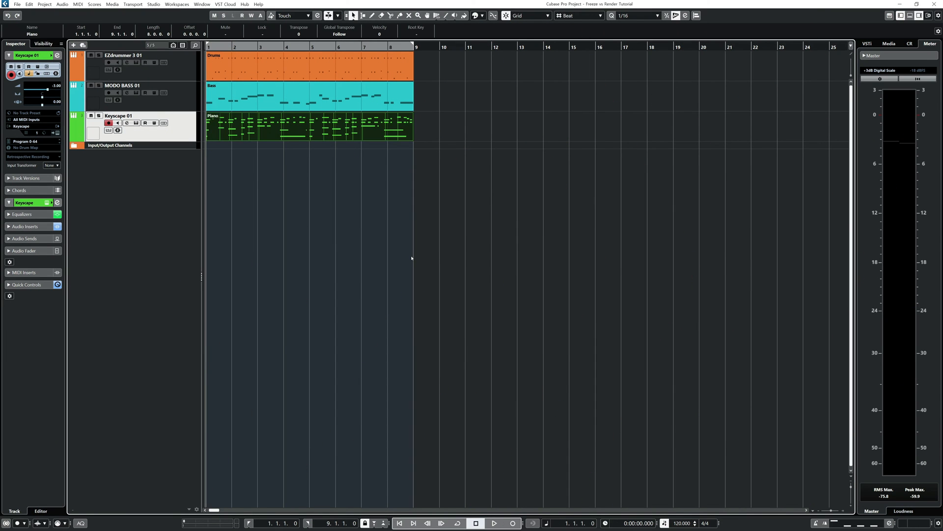
# - Repeat the Piano part once and render both parts in place As Separate Events with Dry (Transfer Channel Settings) processing
pyautogui.hotkey('ctrl', 'd')
pyautogui.click(409, 256)
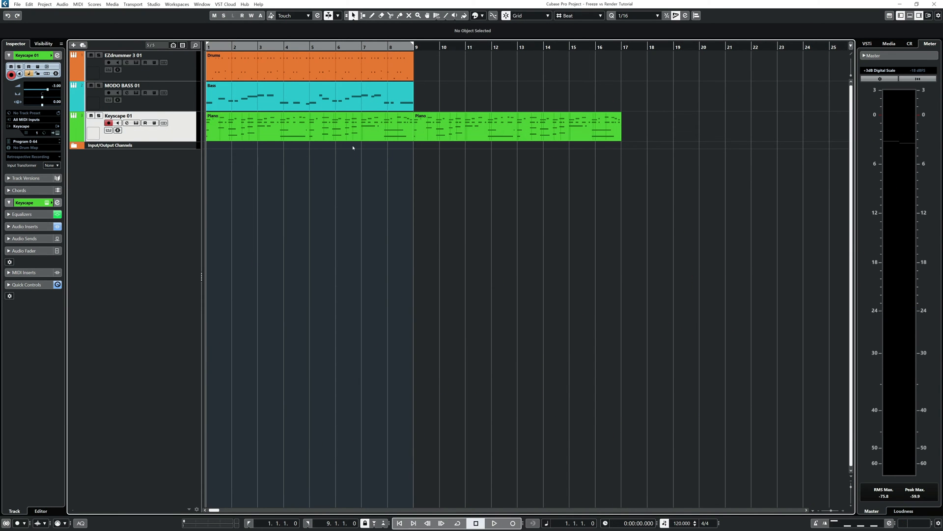
pyautogui.moveTo(519, 238); pyautogui.dragTo(314, 122)
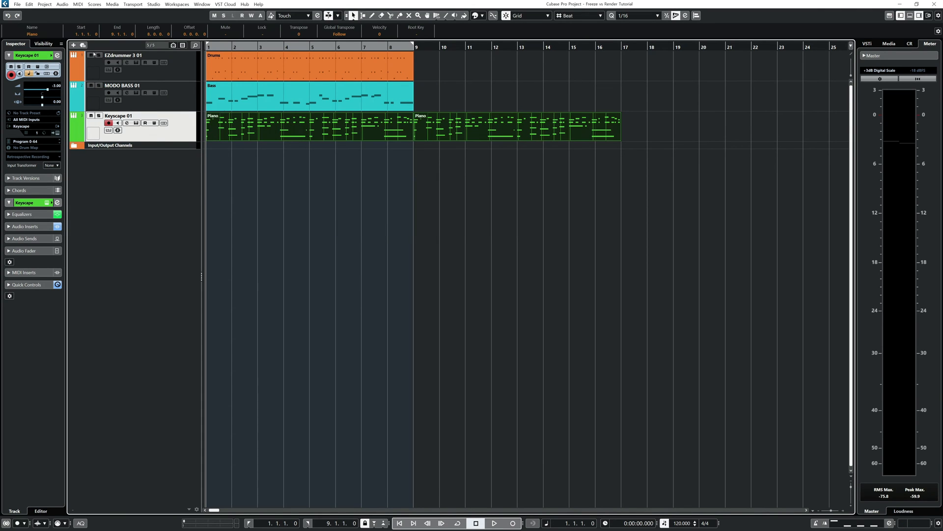
pyautogui.click(29, 5)
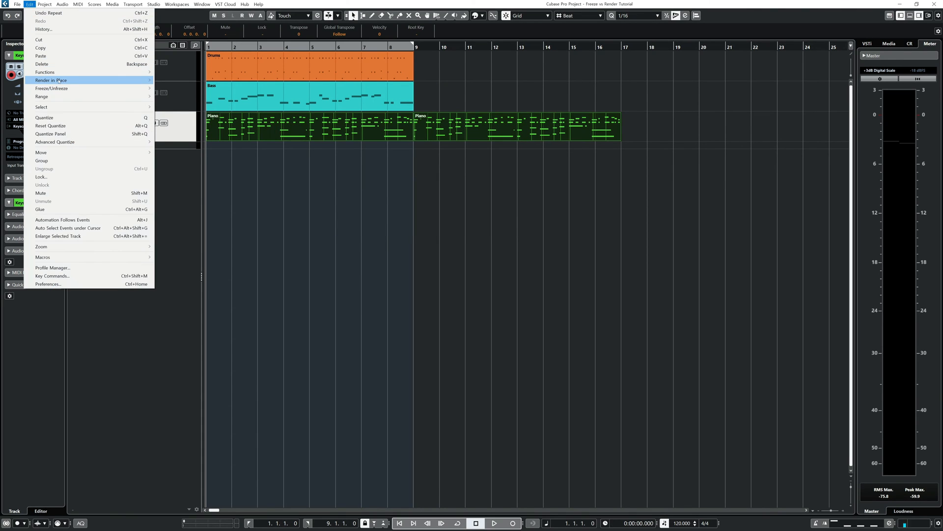
pyautogui.click(182, 88)
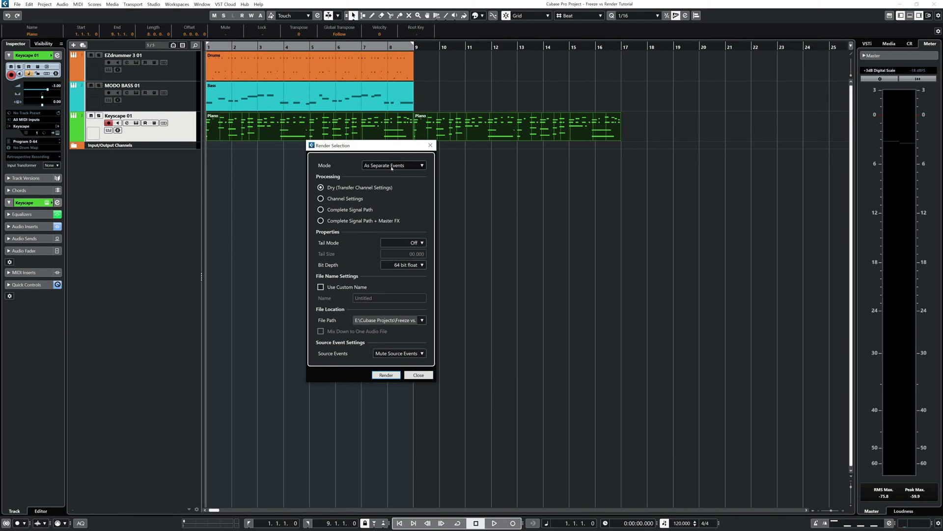
pyautogui.click(386, 375)
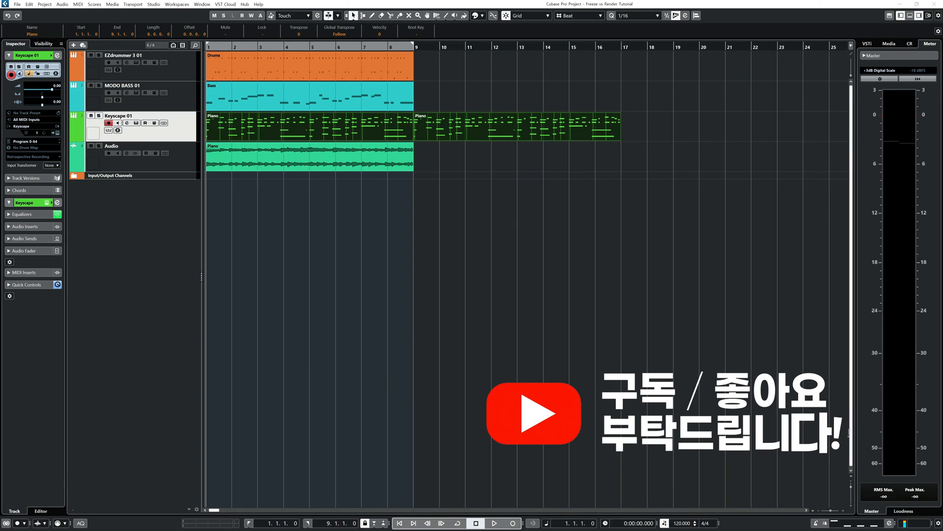
# - Inspect the two rendered piano audio events on the Keyscape 01 (R) track by selecting each in turn
pyautogui.click(411, 267)
pyautogui.click(351, 155)
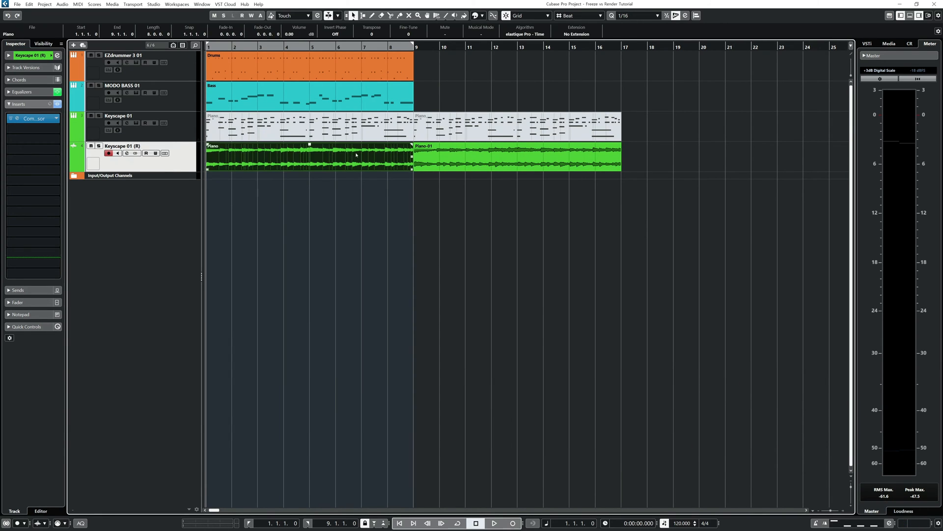
pyautogui.click(454, 159)
pyautogui.click(329, 156)
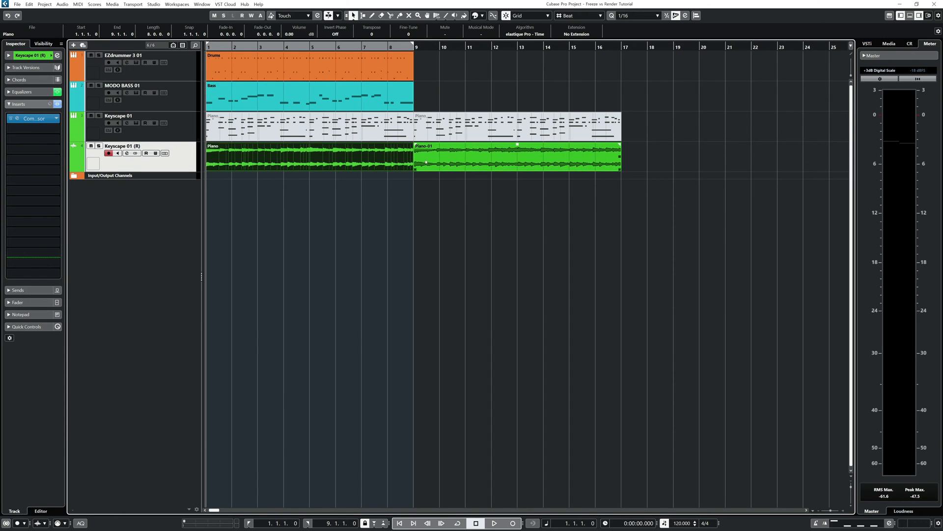
pyautogui.click(448, 160)
pyautogui.click(354, 159)
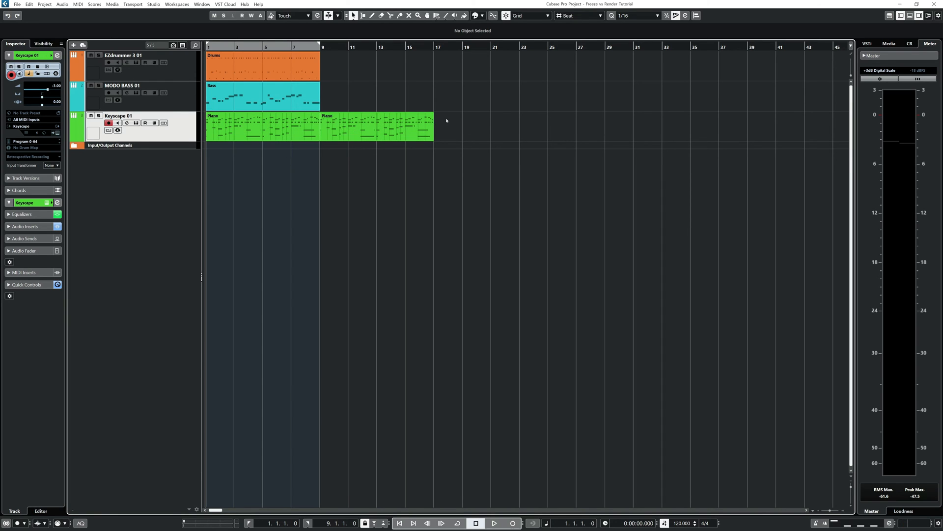
# - Copy the second Piano part to bar 21 and render all three Piano parts in place As Block Events with Dry processing
pyautogui.moveTo(377, 126); pyautogui.dragTo(547, 126)
pyautogui.click(544, 177)
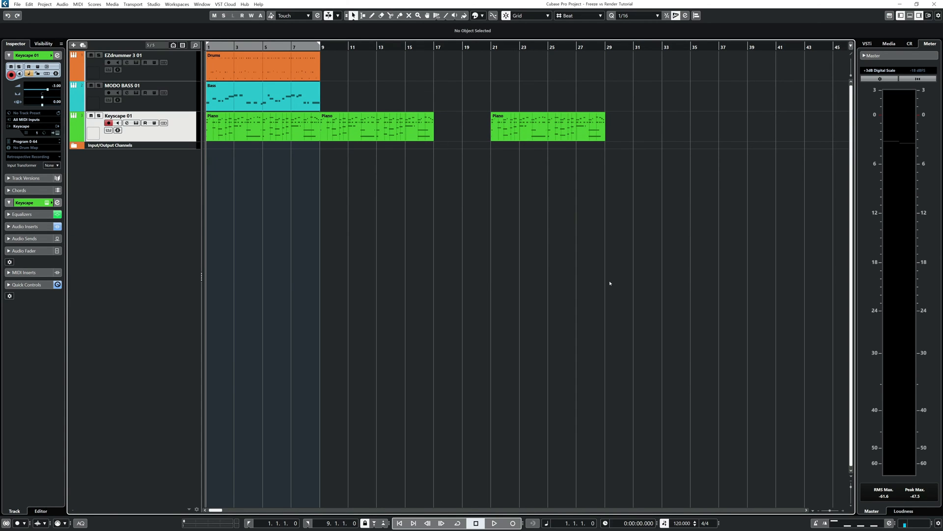
pyautogui.moveTo(609, 283); pyautogui.dragTo(231, 122)
pyautogui.click(30, 5)
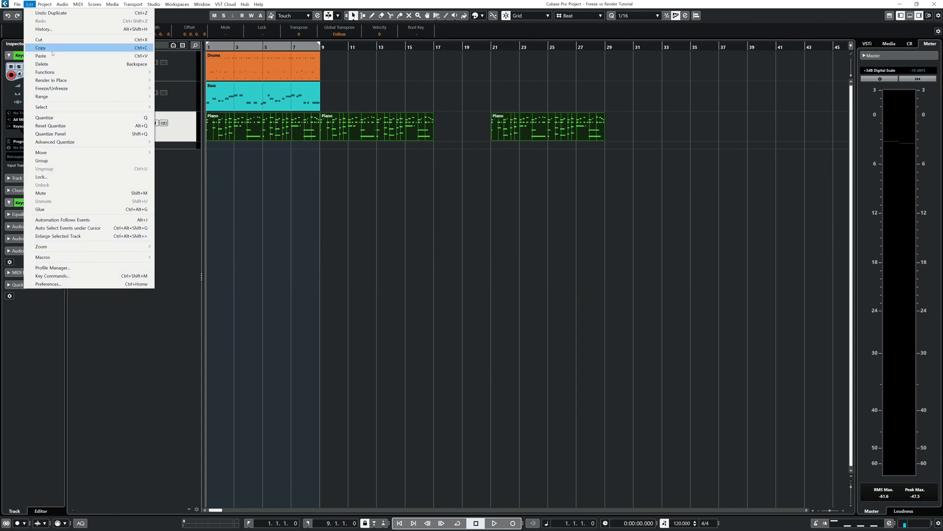
pyautogui.moveTo(74, 80)
pyautogui.click(181, 89)
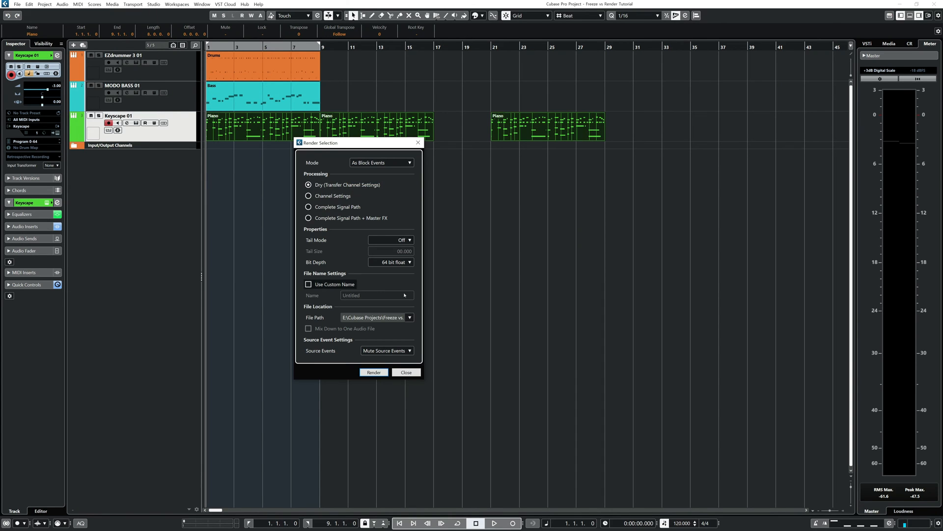
pyautogui.click(374, 372)
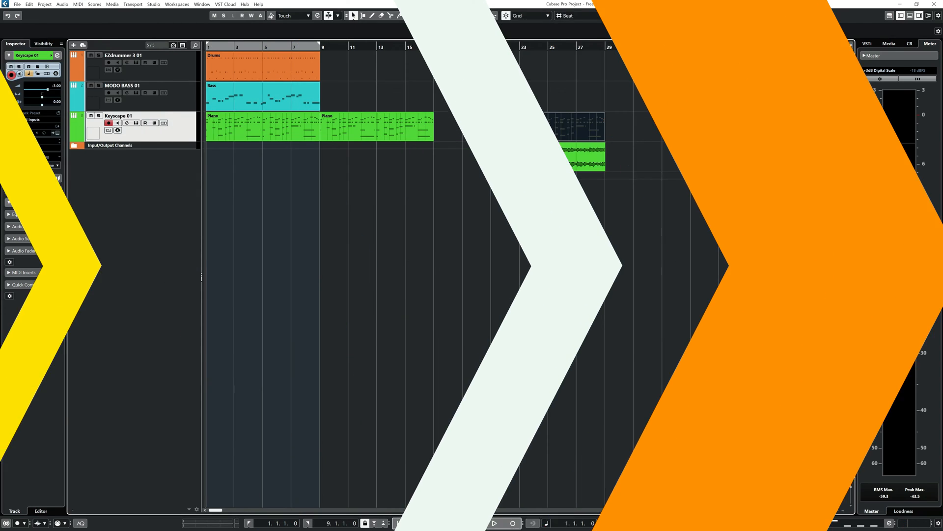
# - Render all three Piano parts in place in As One Event mode with Dry (Transfer Channel Settings) processing
pyautogui.moveTo(595, 217); pyautogui.dragTo(210, 116)
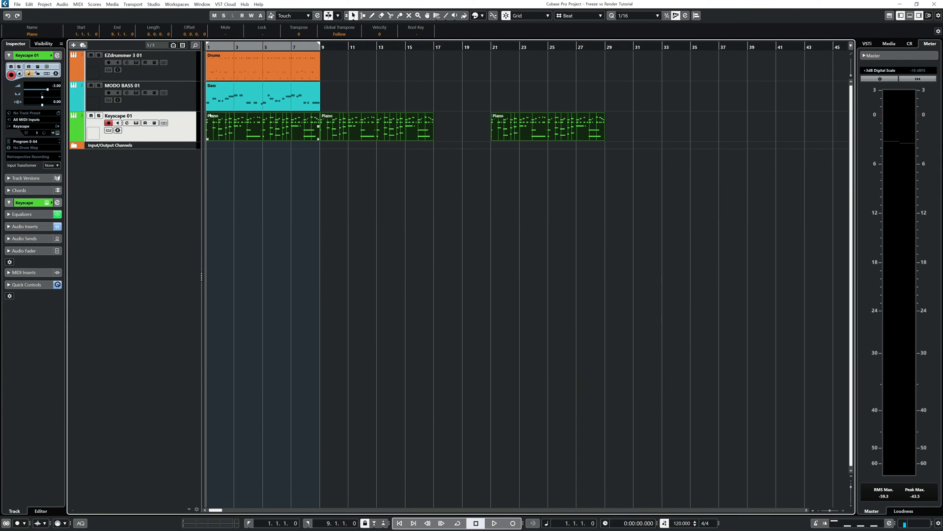
pyautogui.click(29, 4)
pyautogui.moveTo(113, 80)
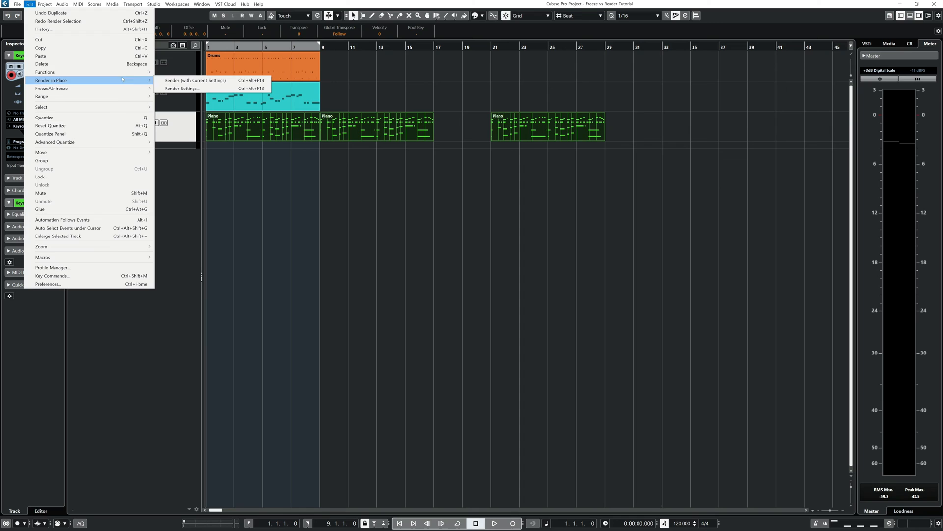
pyautogui.click(178, 89)
pyautogui.click(463, 150)
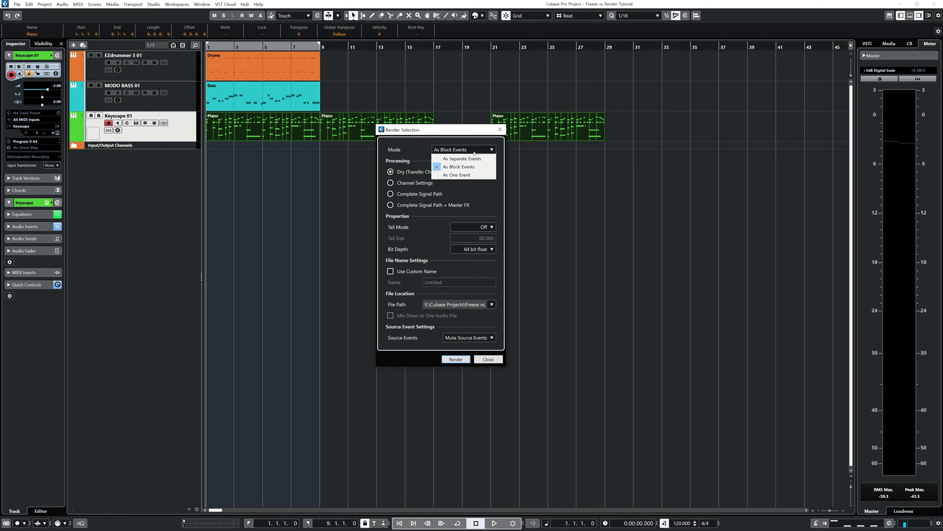
pyautogui.click(471, 177)
pyautogui.click(456, 359)
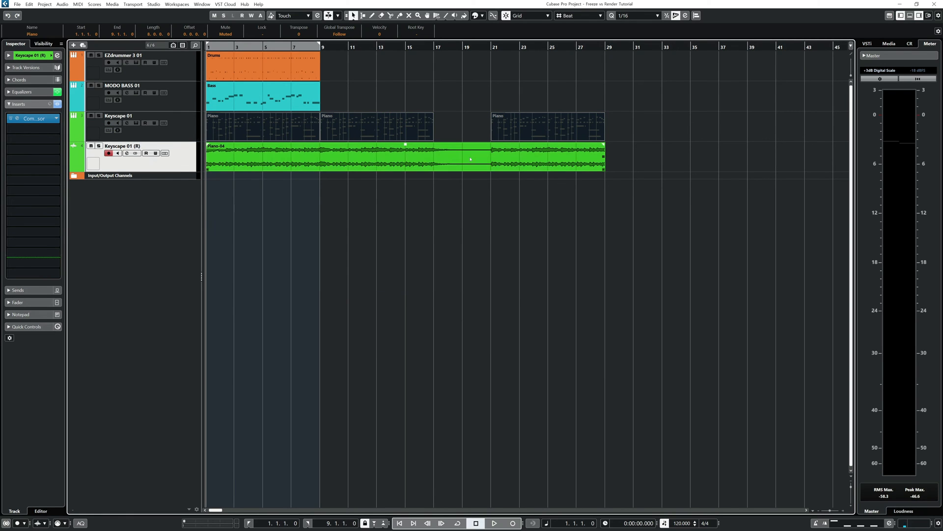
pyautogui.click(429, 204)
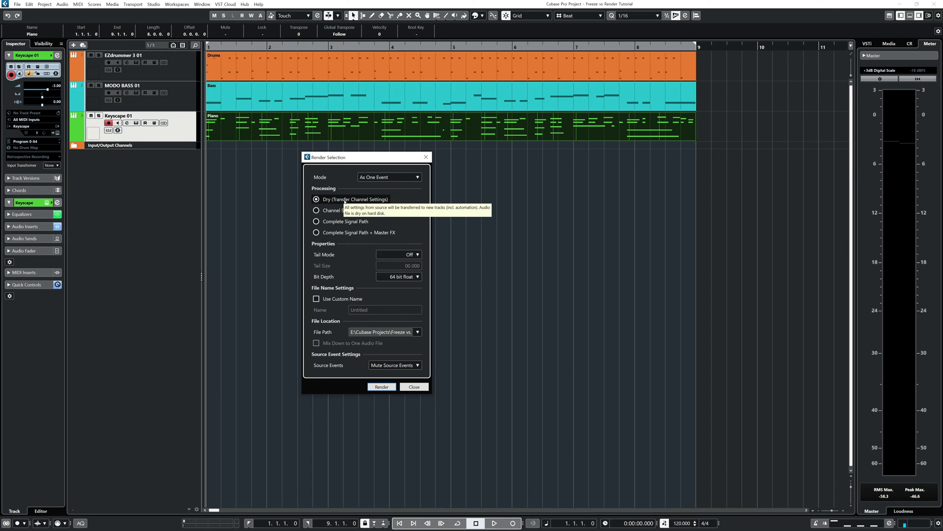
# - Close the render settings and check the insert, EQ and fader settings of the Keyscape 01 channel
pyautogui.click(414, 386)
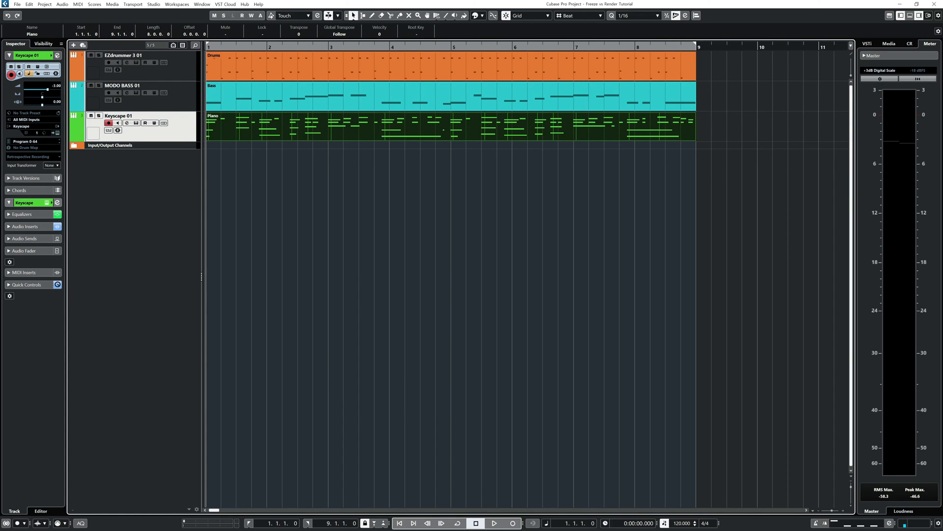
pyautogui.click(127, 123)
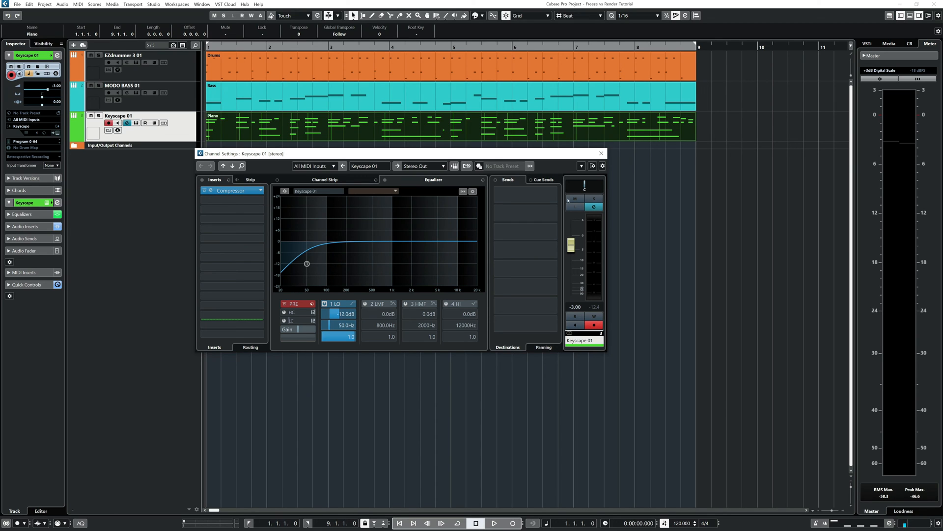
pyautogui.click(601, 153)
# - Render the Piano part As One Event with Dry (Transfer Channel Settings) processing and open the rendered track's channel settings
pyautogui.hotkey('alt', 'r')
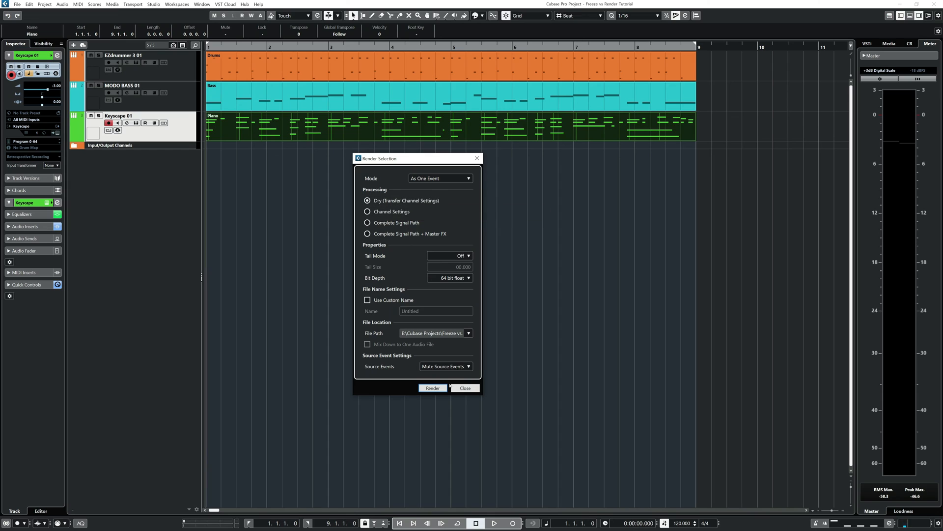
pyautogui.click(432, 388)
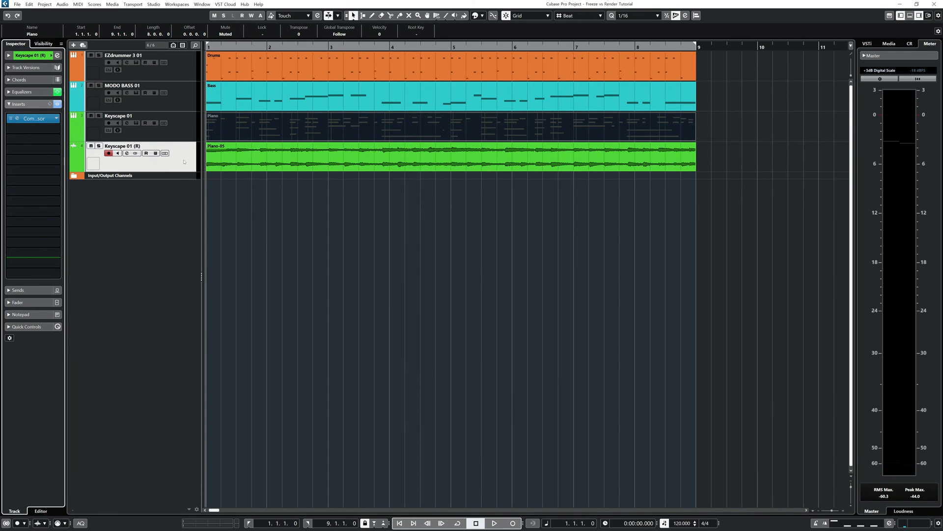
pyautogui.click(57, 55)
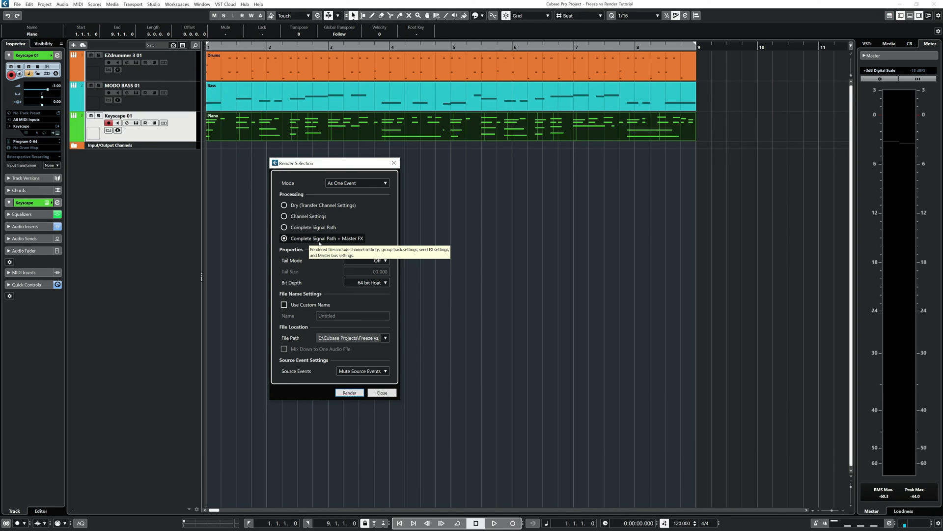
# - Close the render settings and expand the Input/Output Channels folder to view its channels
pyautogui.press('Escape')
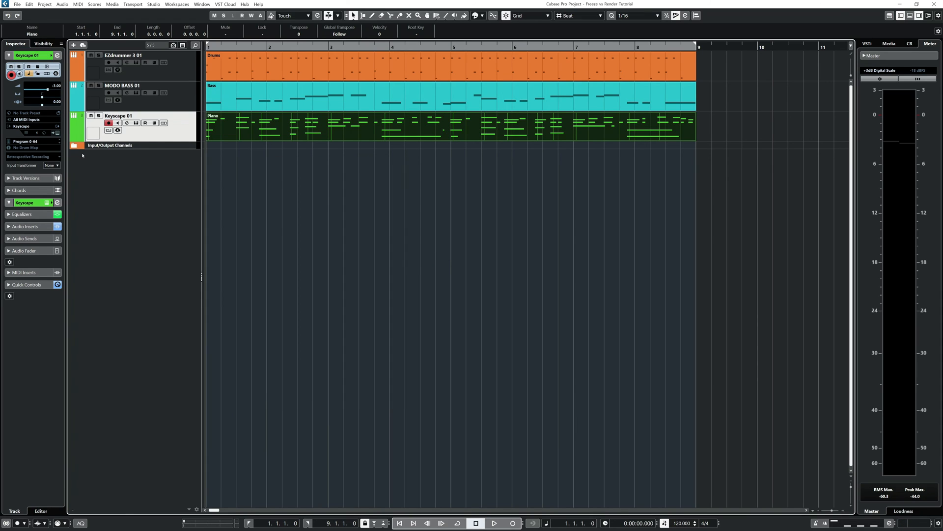
pyautogui.click(73, 145)
pyautogui.click(140, 179)
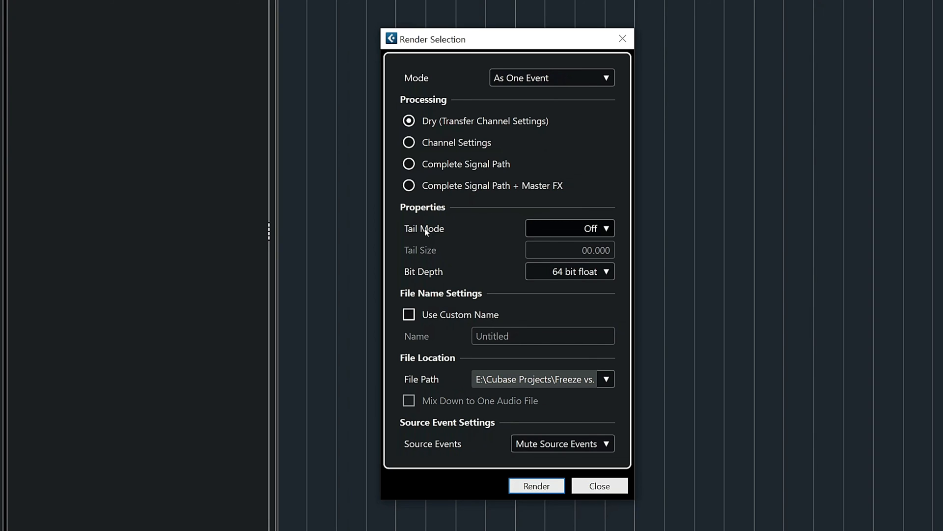
# - Try the Seconds and Bars & Beats options for the render's Tail Mode
pyautogui.click(606, 228)
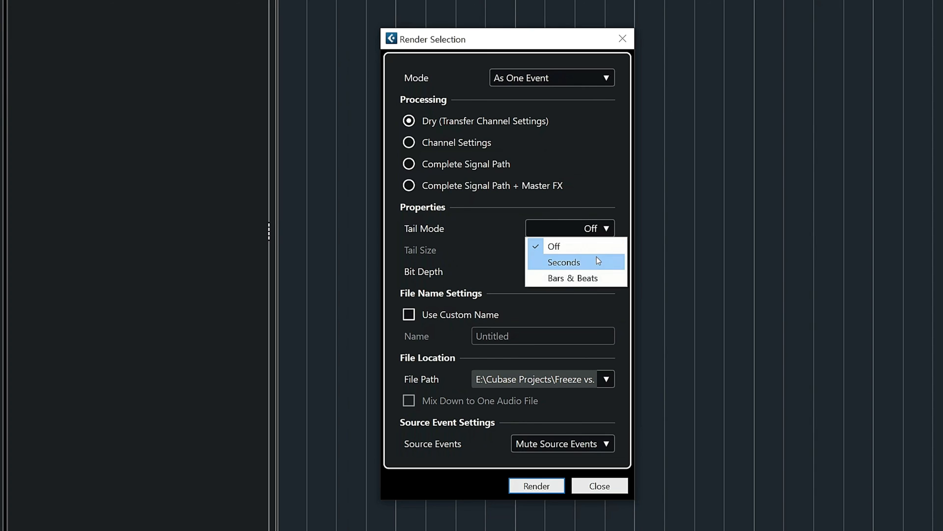
pyautogui.click(594, 259)
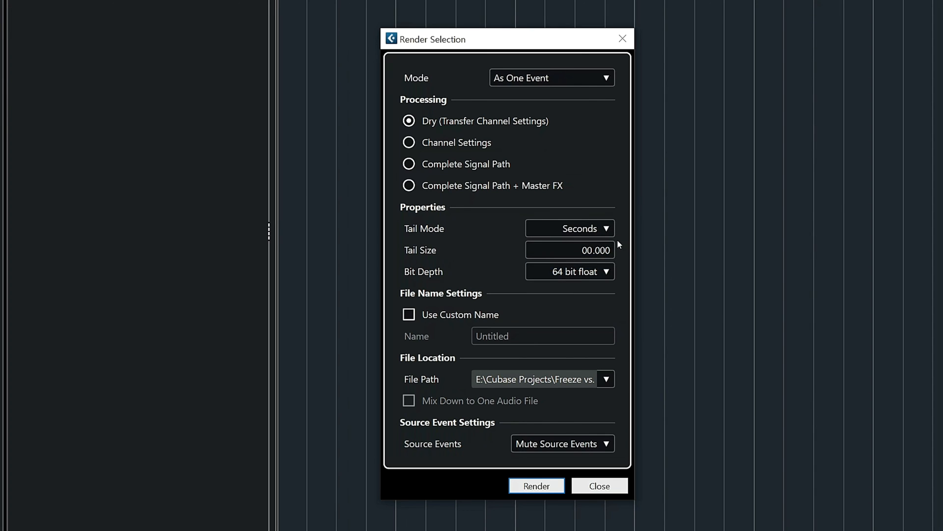
pyautogui.click(600, 231)
pyautogui.click(597, 279)
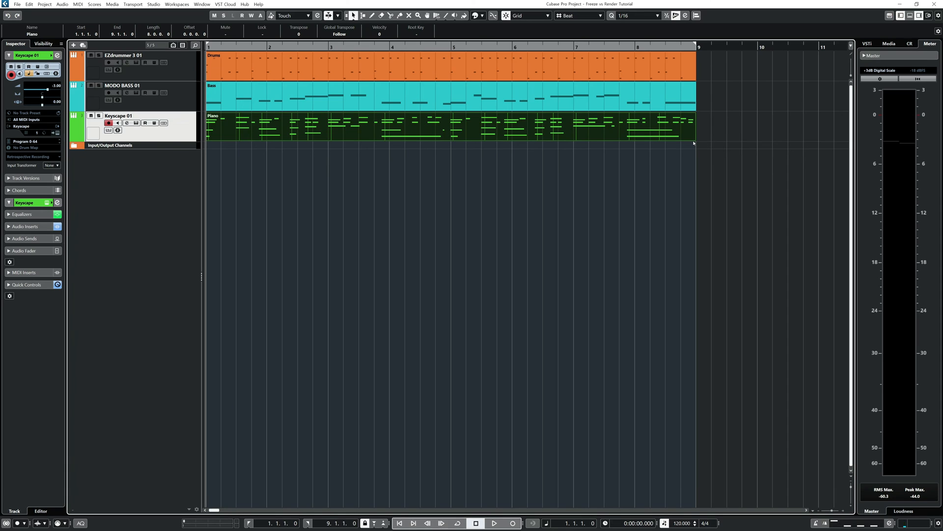
# - Render the Piano part, extended to bar 10, As One Event with Tail Mode off and fade out the rendered audio's end
pyautogui.moveTo(694, 143); pyautogui.dragTo(752, 143)
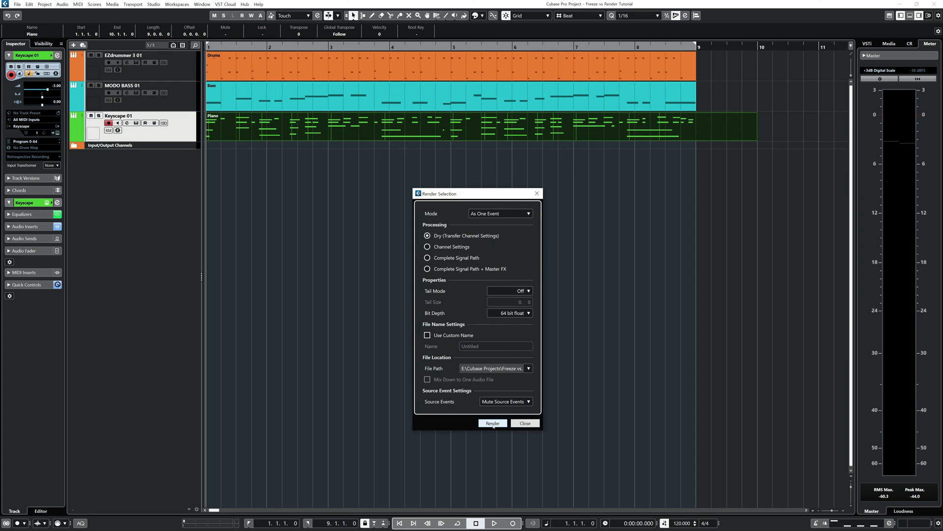
pyautogui.click(493, 423)
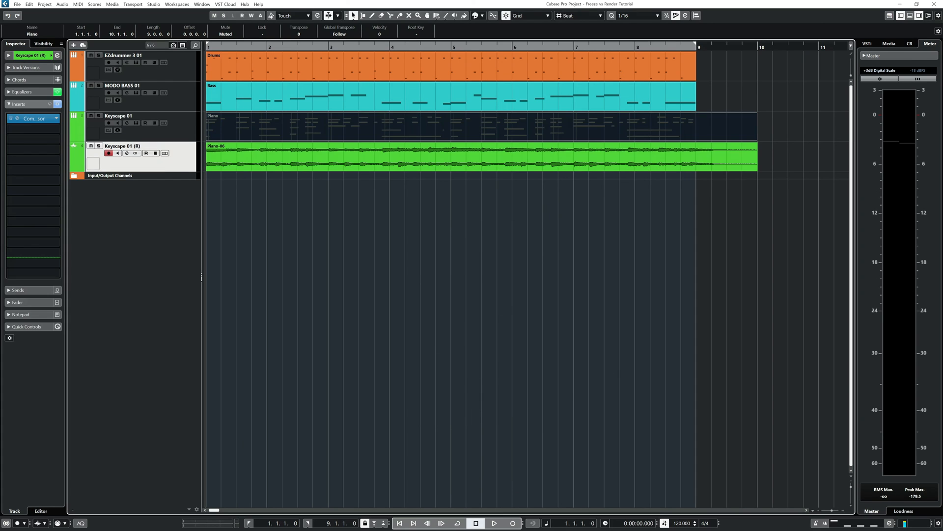
pyautogui.moveTo(756, 144); pyautogui.dragTo(707, 153)
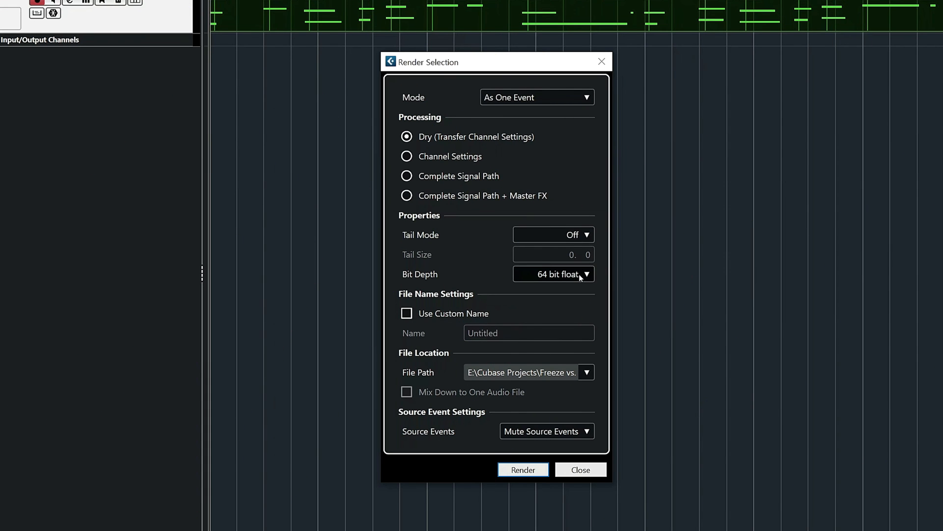
# - Go through the Bit Depth choices, picking 64 bit float, and try the Use Custom Name option on and off
pyautogui.click(580, 275)
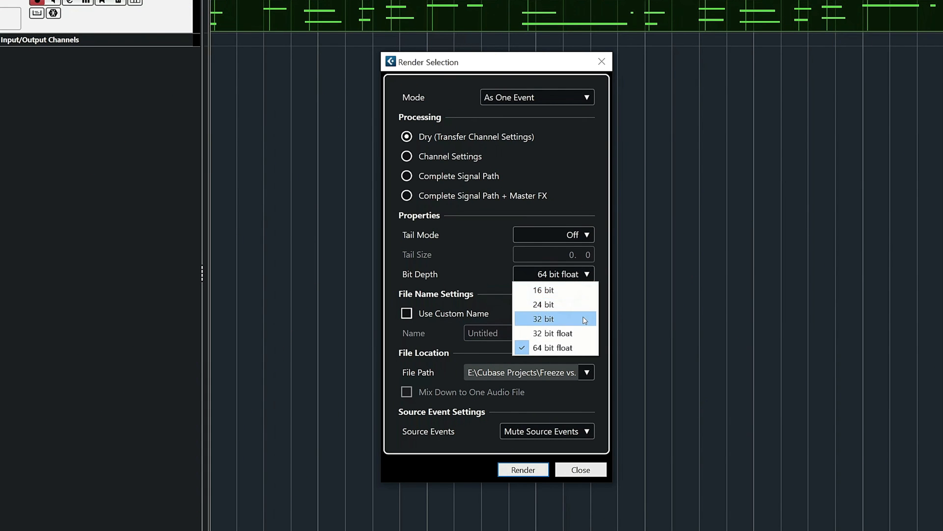
pyautogui.click(584, 349)
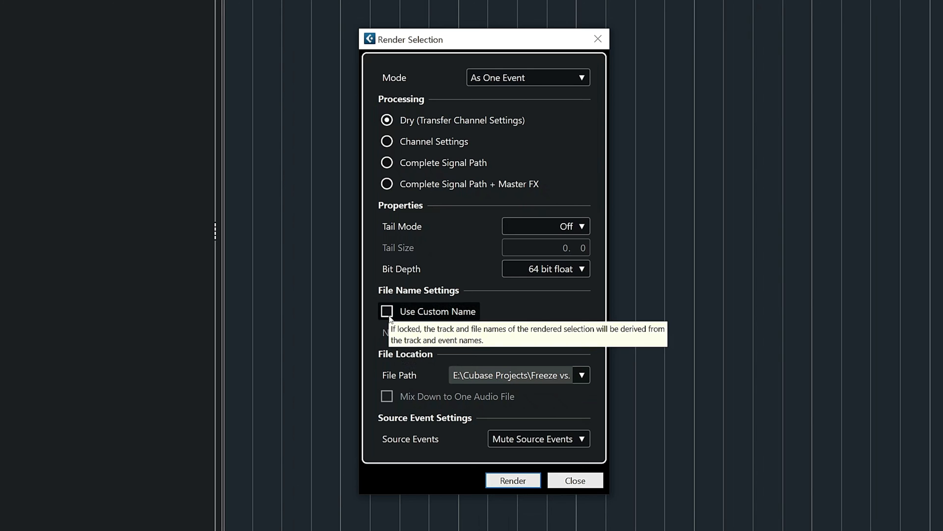
pyautogui.click(389, 317)
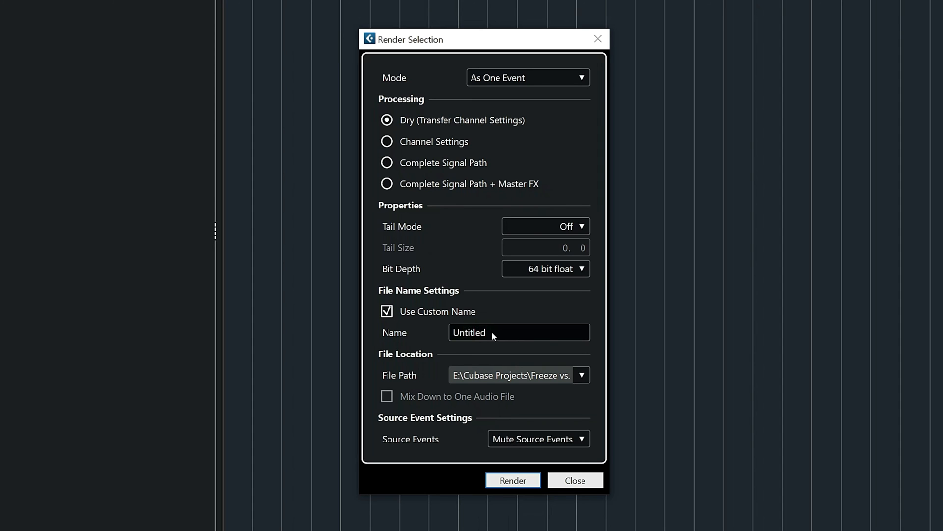
pyautogui.click(386, 313)
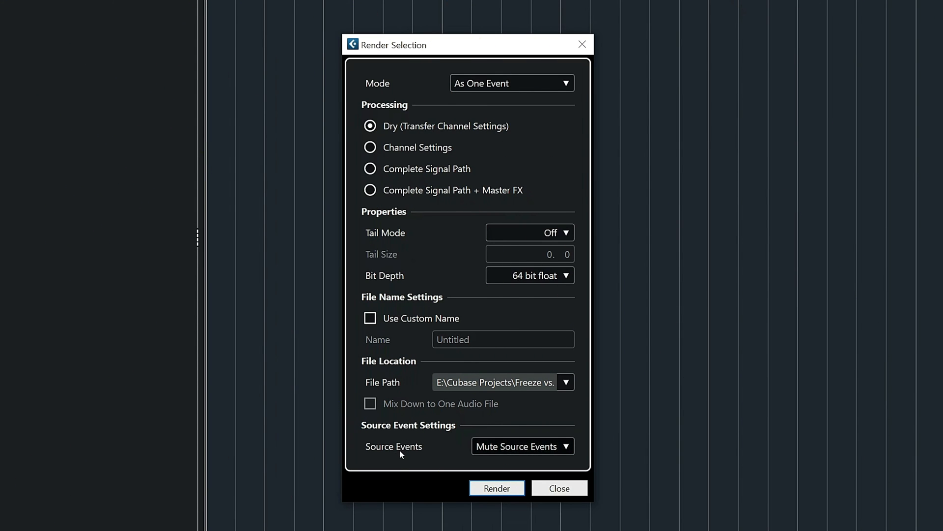
# - Render the Piano part As One Event with Mute Source Events, and compare the original and rendered Keyscape tracks
pyautogui.click(566, 446)
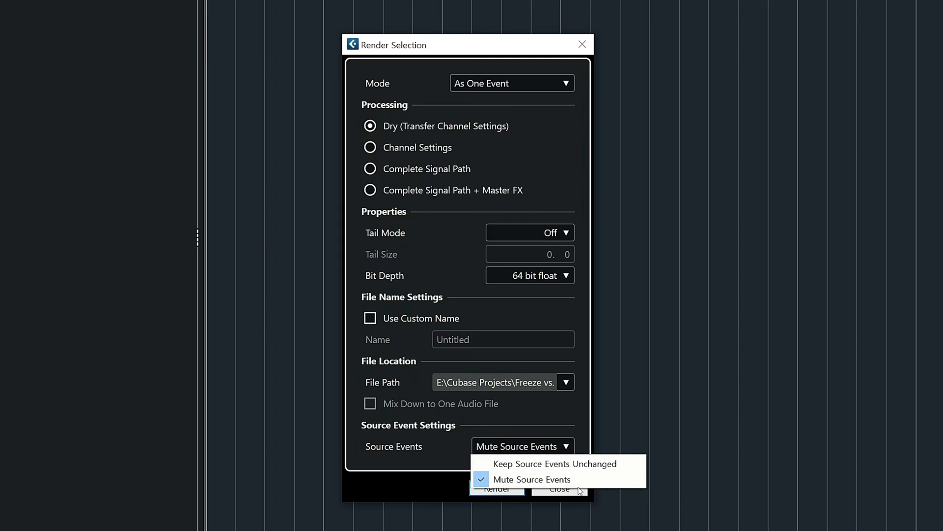
pyautogui.click(612, 476)
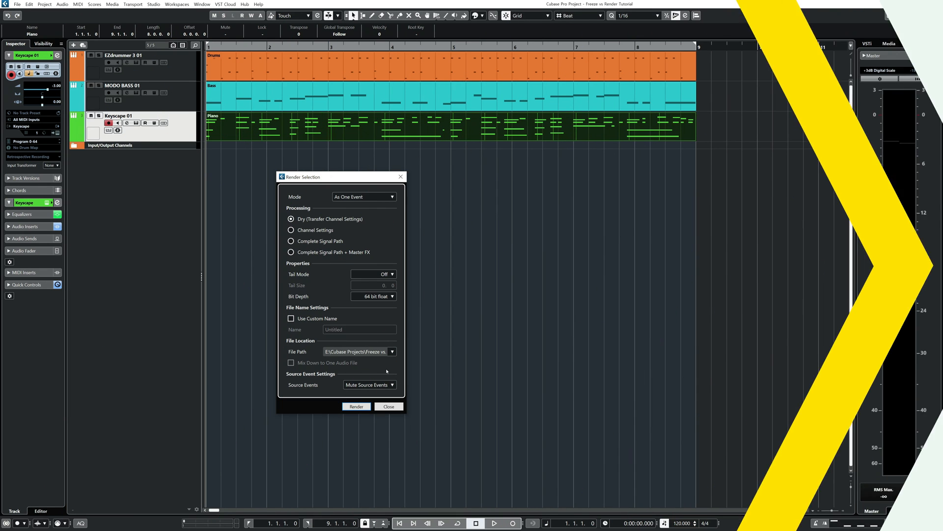
pyautogui.click(356, 407)
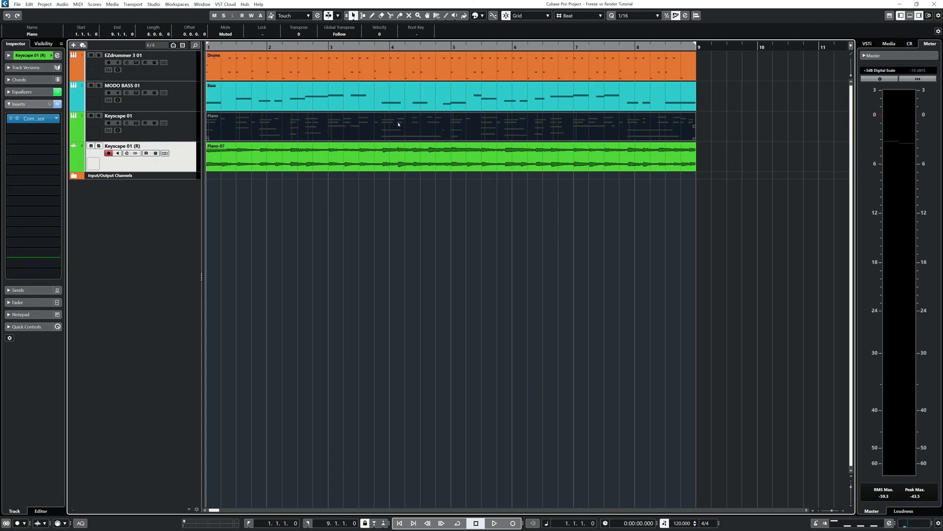
pyautogui.click(395, 220)
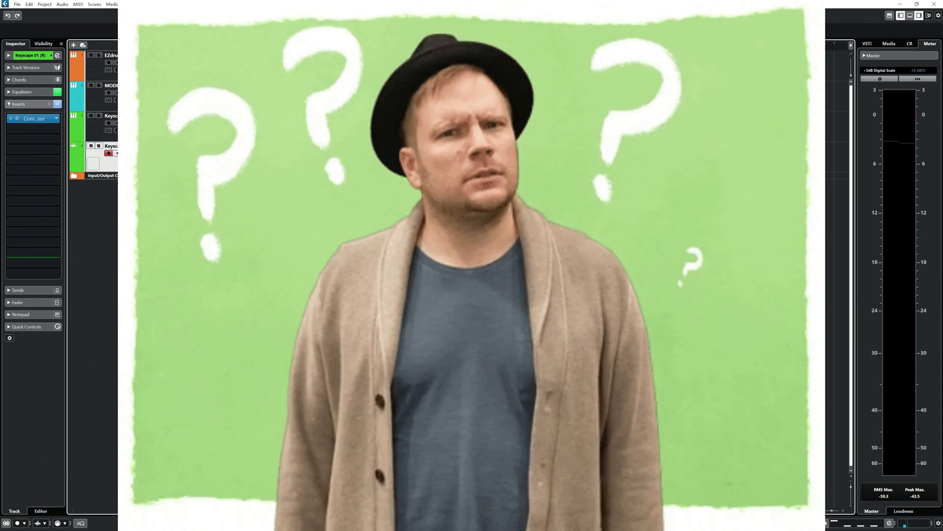
pyautogui.click(190, 130)
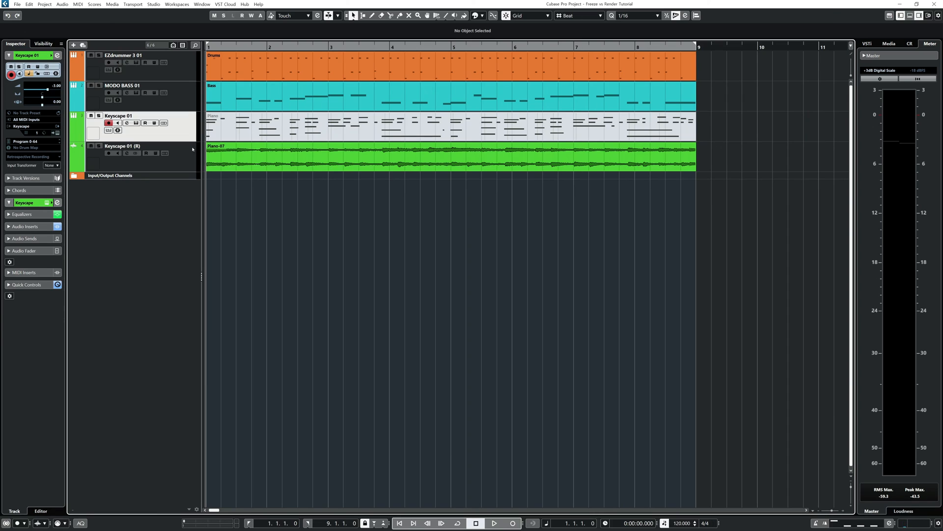
pyautogui.click(193, 149)
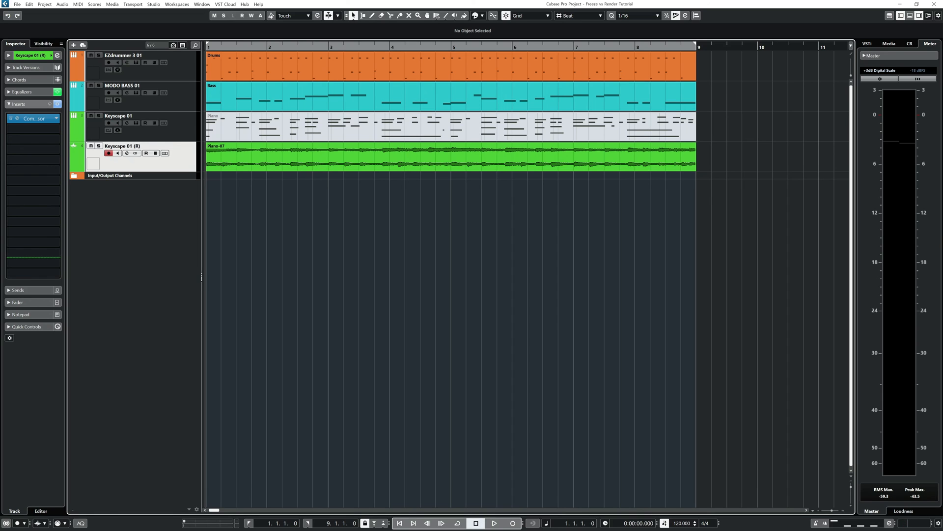
# - Render the Bass and Drums parts in place together using the current render settings
pyautogui.scroll(-1, 428, 233)
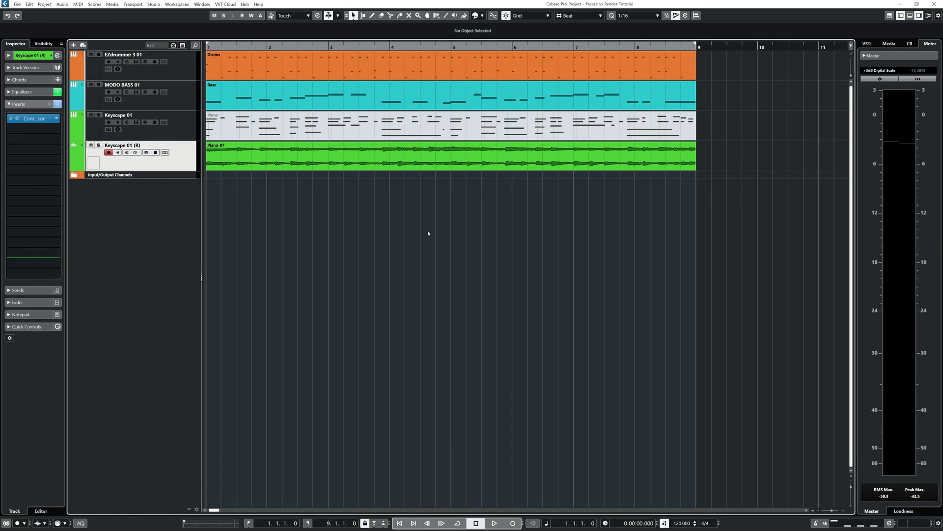
pyautogui.click(295, 96)
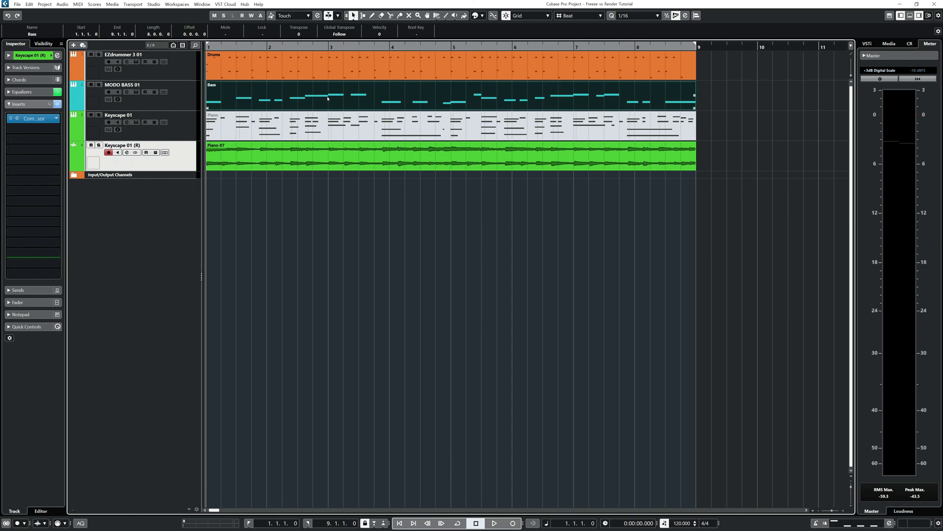
pyautogui.click(296, 71)
pyautogui.click(27, 5)
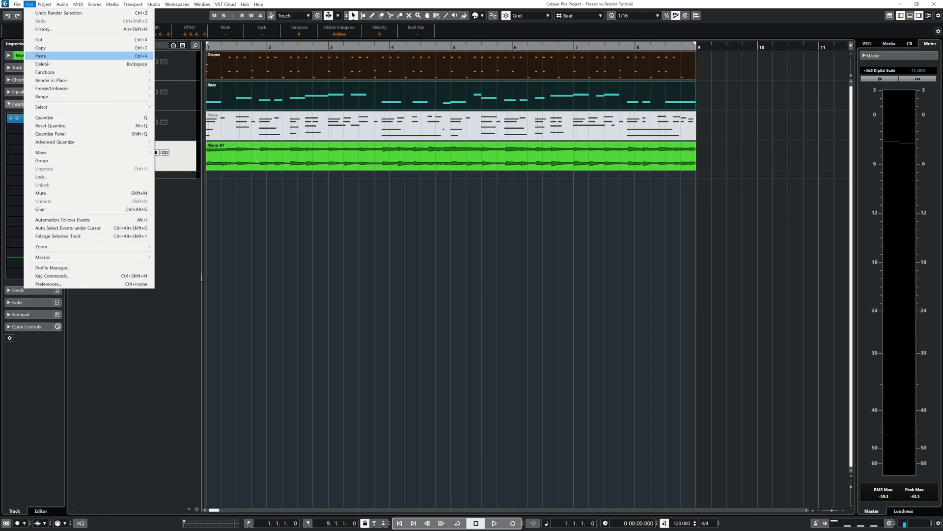
pyautogui.moveTo(137, 81)
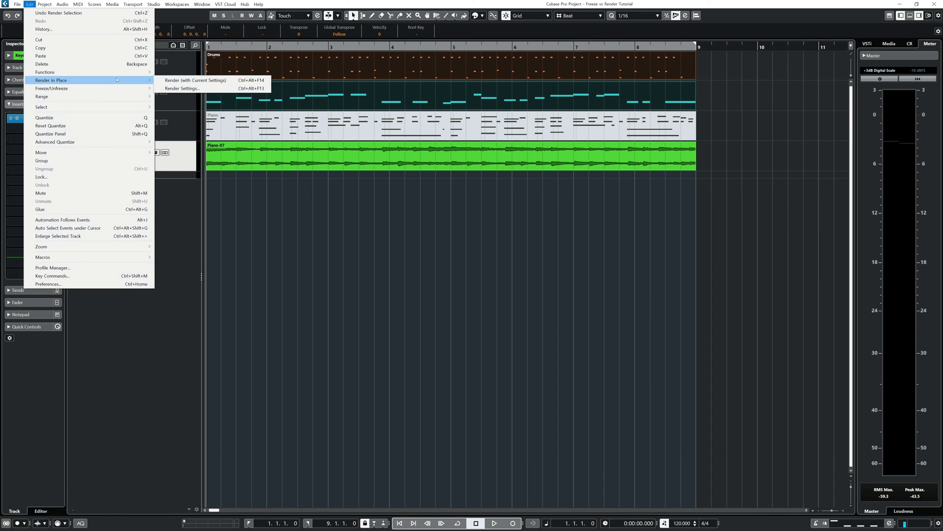
pyautogui.click(197, 80)
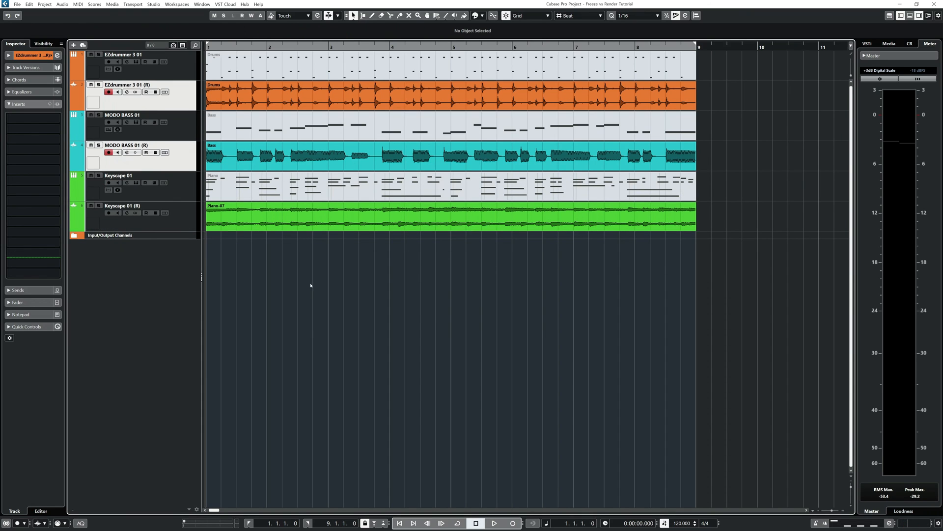
# - Remove the original Keyscape 01, MODO BASS 01 and EZdrummer 3 01 instrument tracks, keeping only the rendered audio tracks
pyautogui.click(175, 187)
pyautogui.click(181, 129)
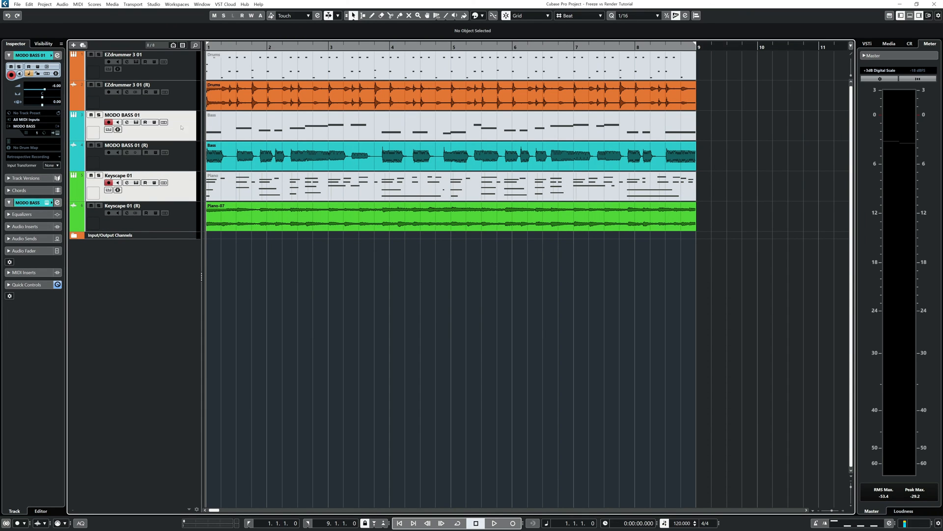
pyautogui.click(183, 70)
pyautogui.rightClick(181, 66)
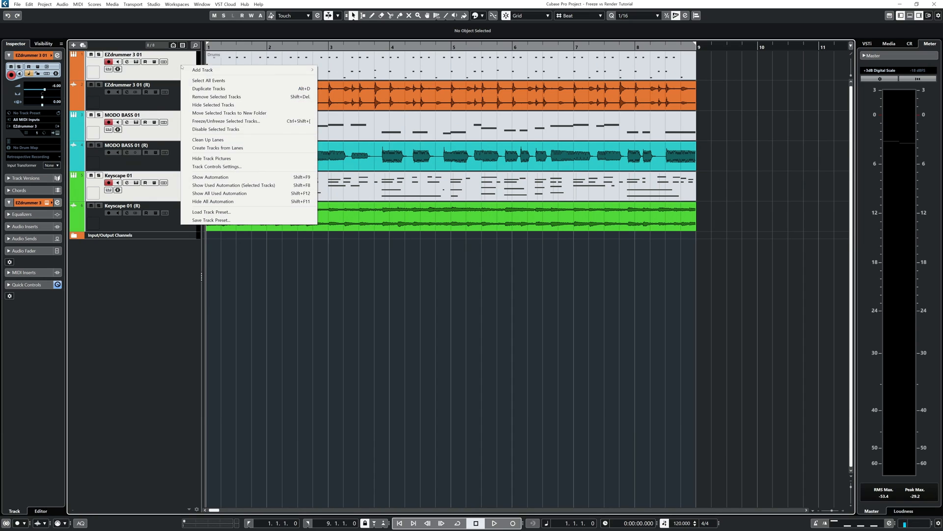
pyautogui.click(220, 96)
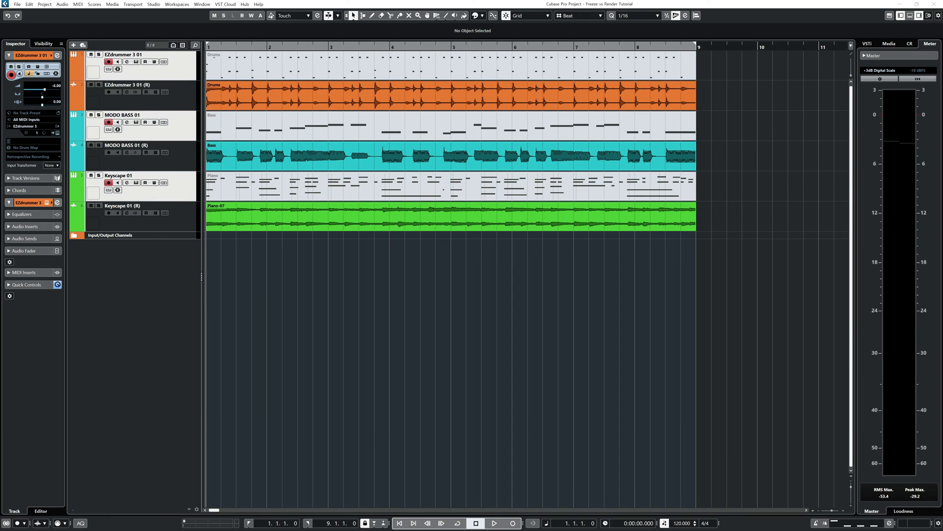
pyautogui.moveTo(942, 157); pyautogui.dragTo(476, 193)
pyautogui.click(486, 236)
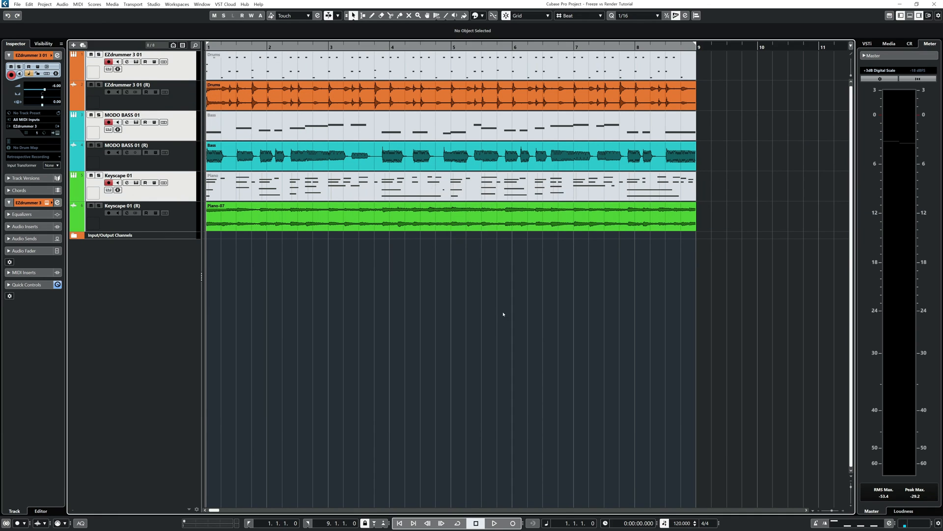
# - Save the project under the new name "Freeze vs Render Tutorial (Mixing Audio File)"
pyautogui.click(17, 5)
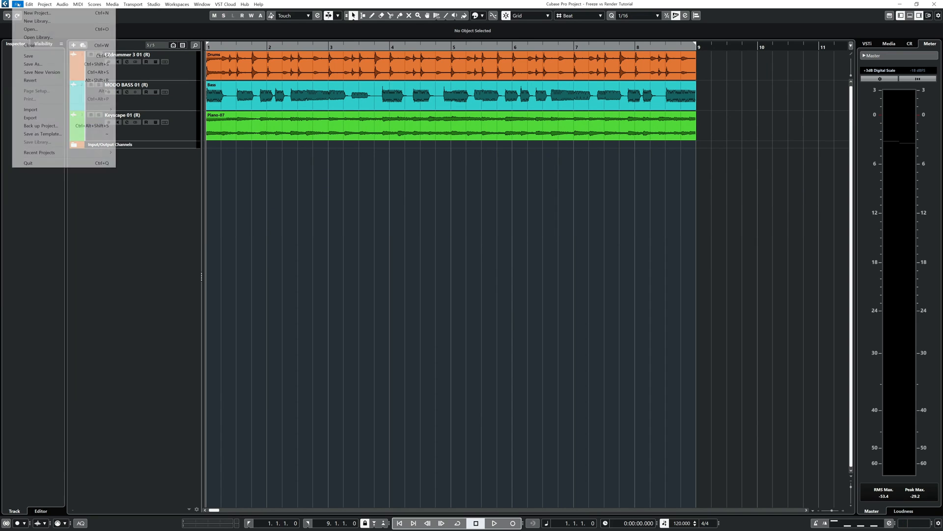
pyautogui.click(31, 64)
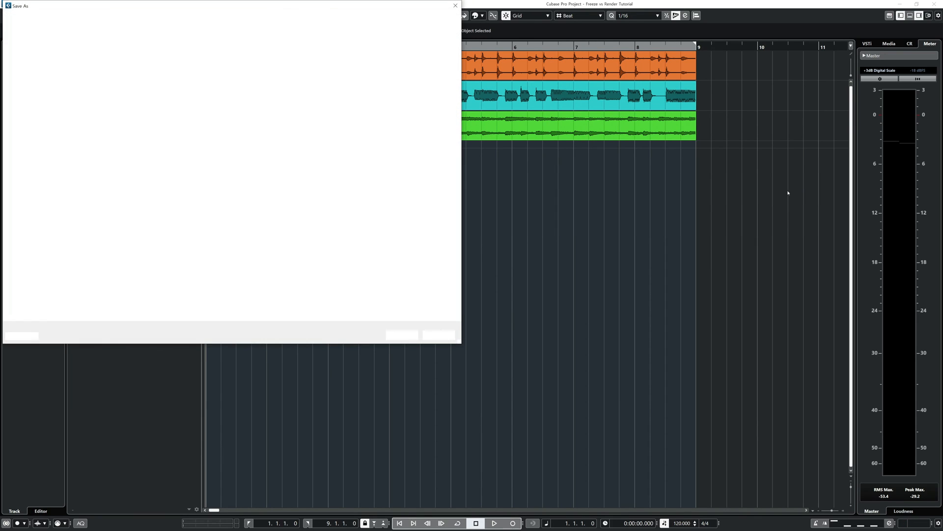
pyautogui.click(100, 305)
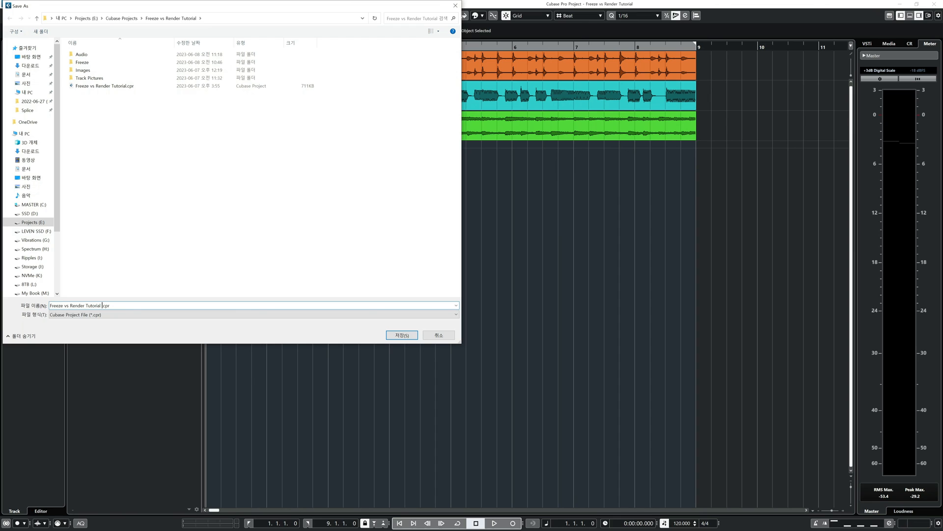
pyautogui.write('(Mixing Audio File)')
pyautogui.press('Return')
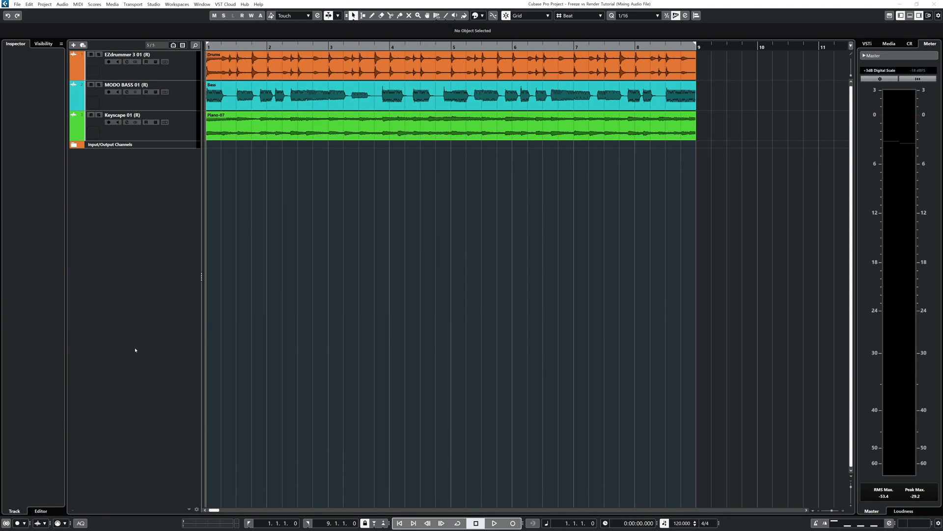
# - Start opening another project from the Freeze vs Render Tutorial folder
pyautogui.hotkey('ctrl', 'o')
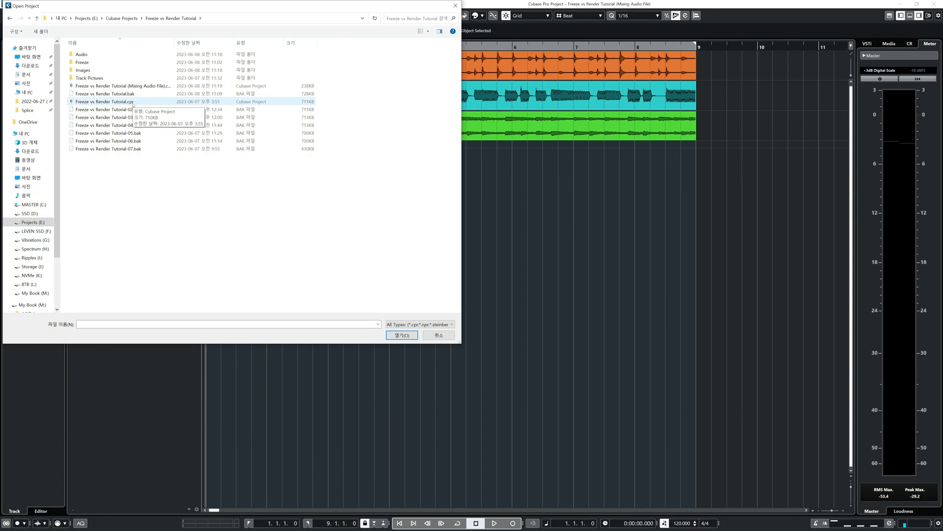